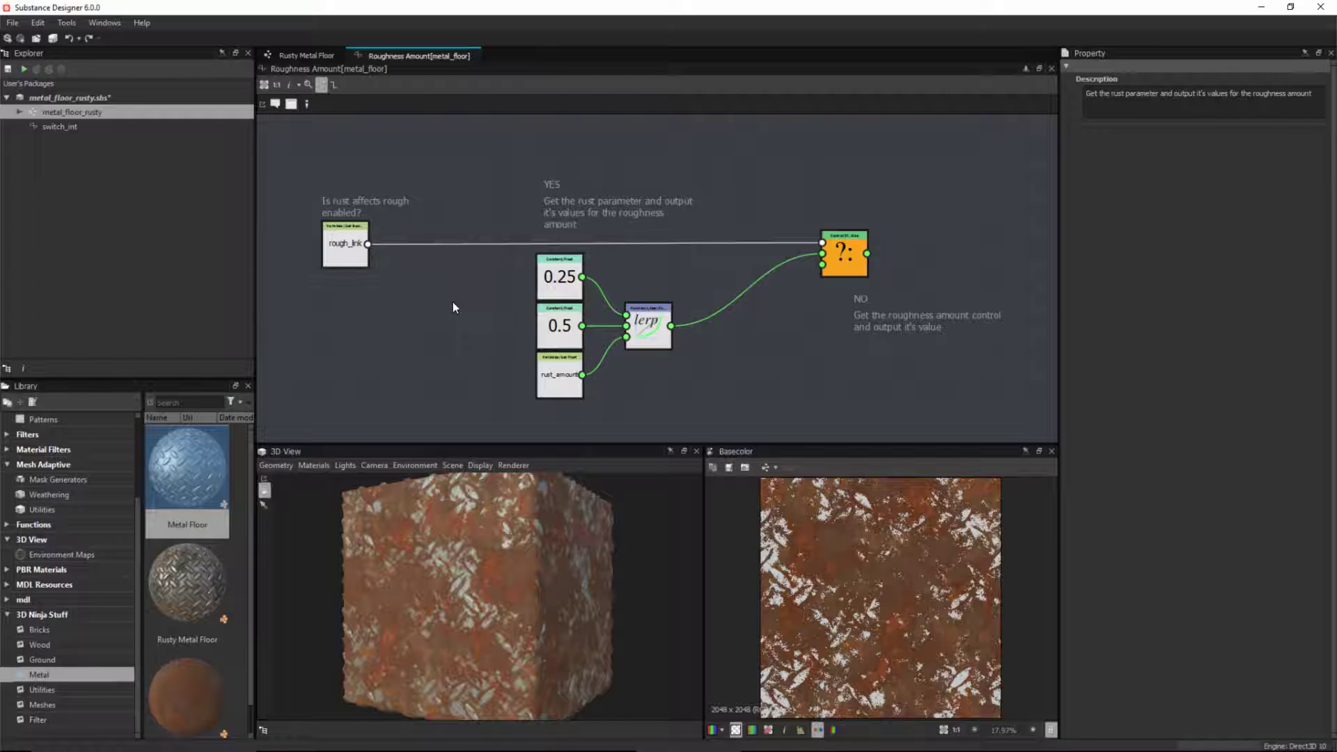
Add a Float1 input parameter to the Rusty Metal Floor graph with the identifier rough_amount.
middle_click_drag(845, 357, 805, 320)
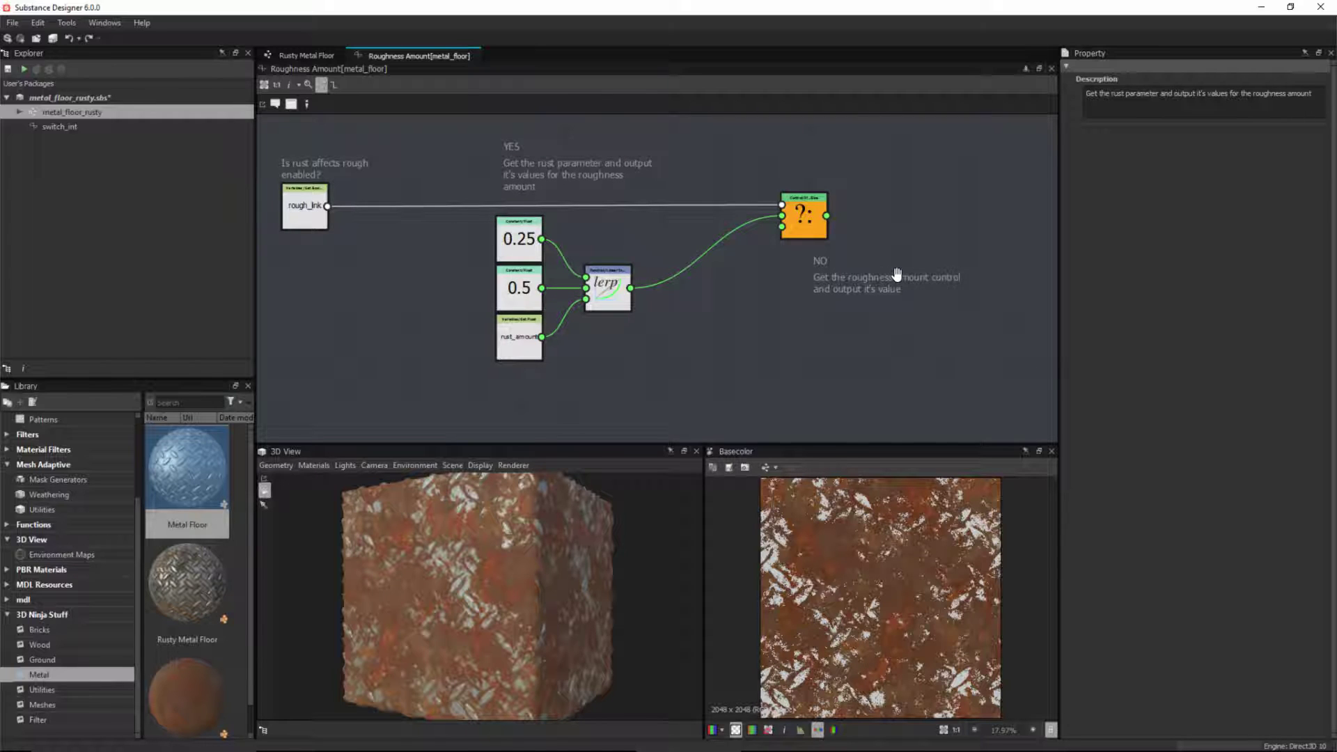
left_click(283, 56)
left_click(862, 173)
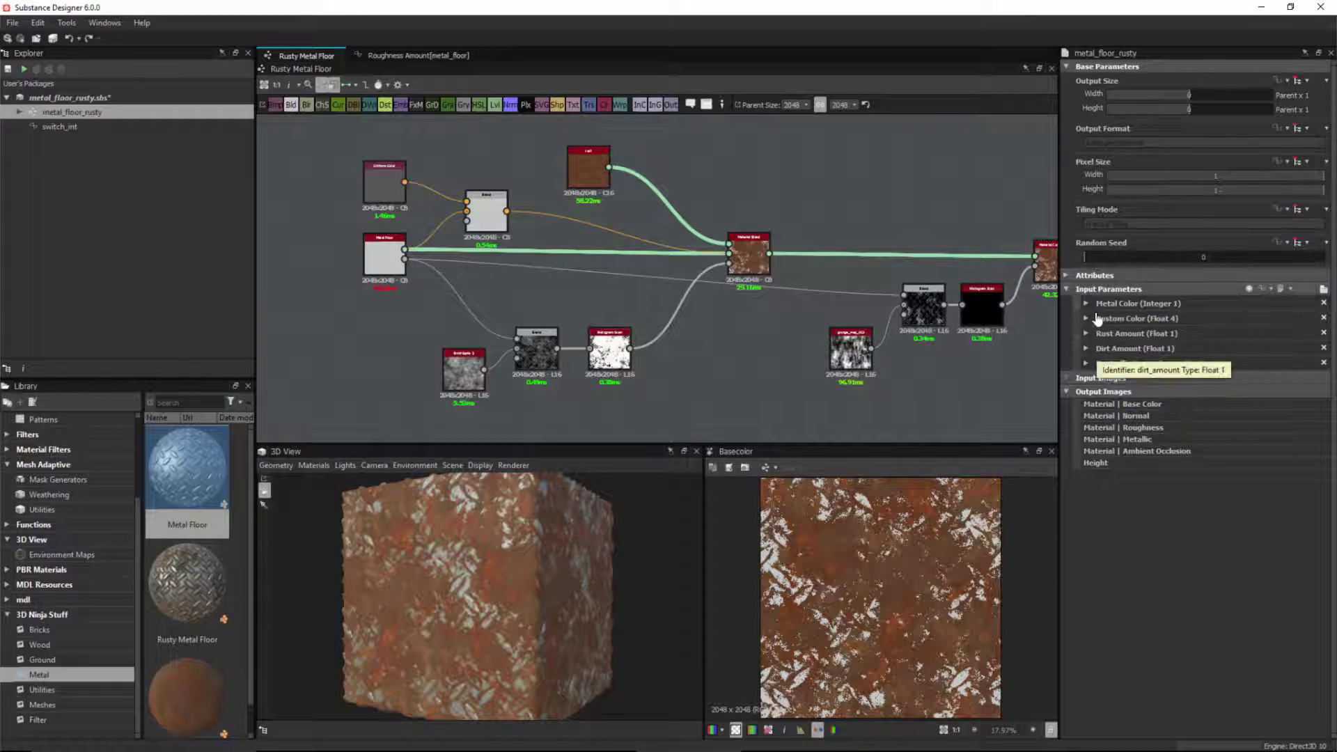
left_click(1249, 289)
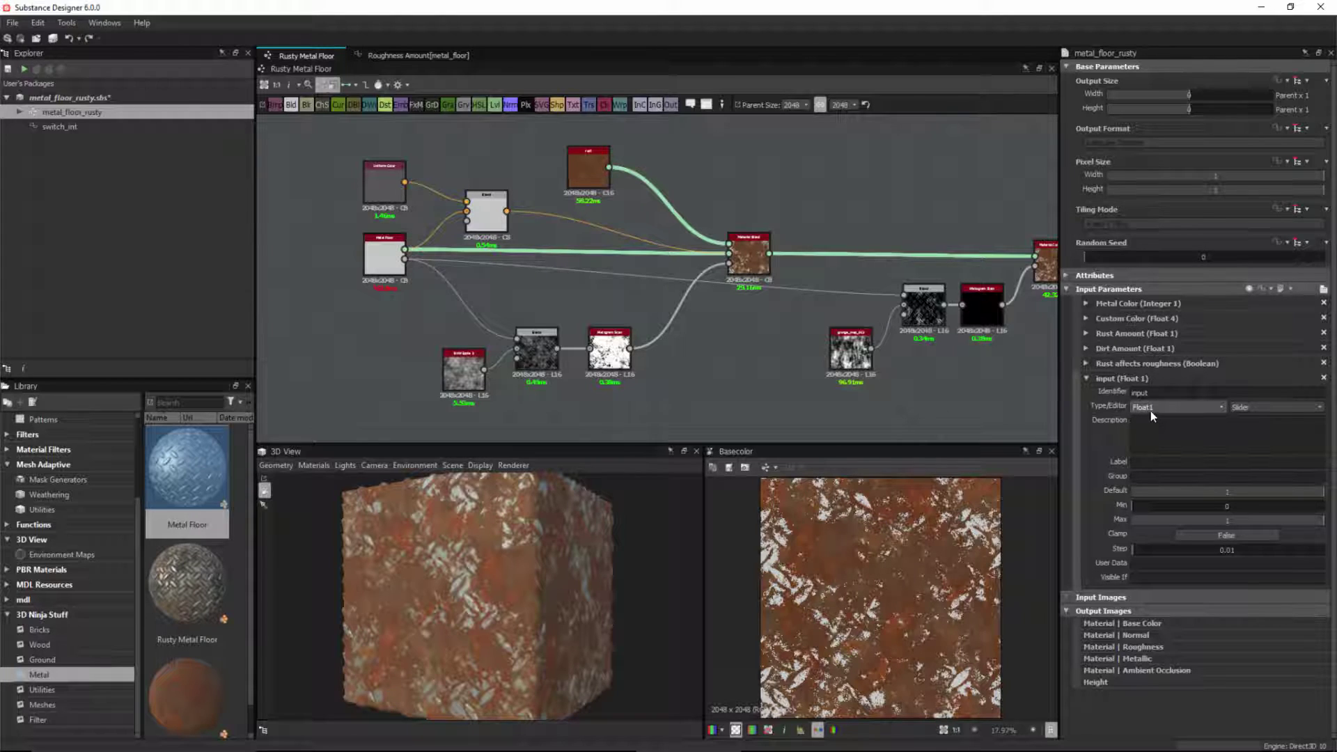
double_click(1201, 392)
type("rough")
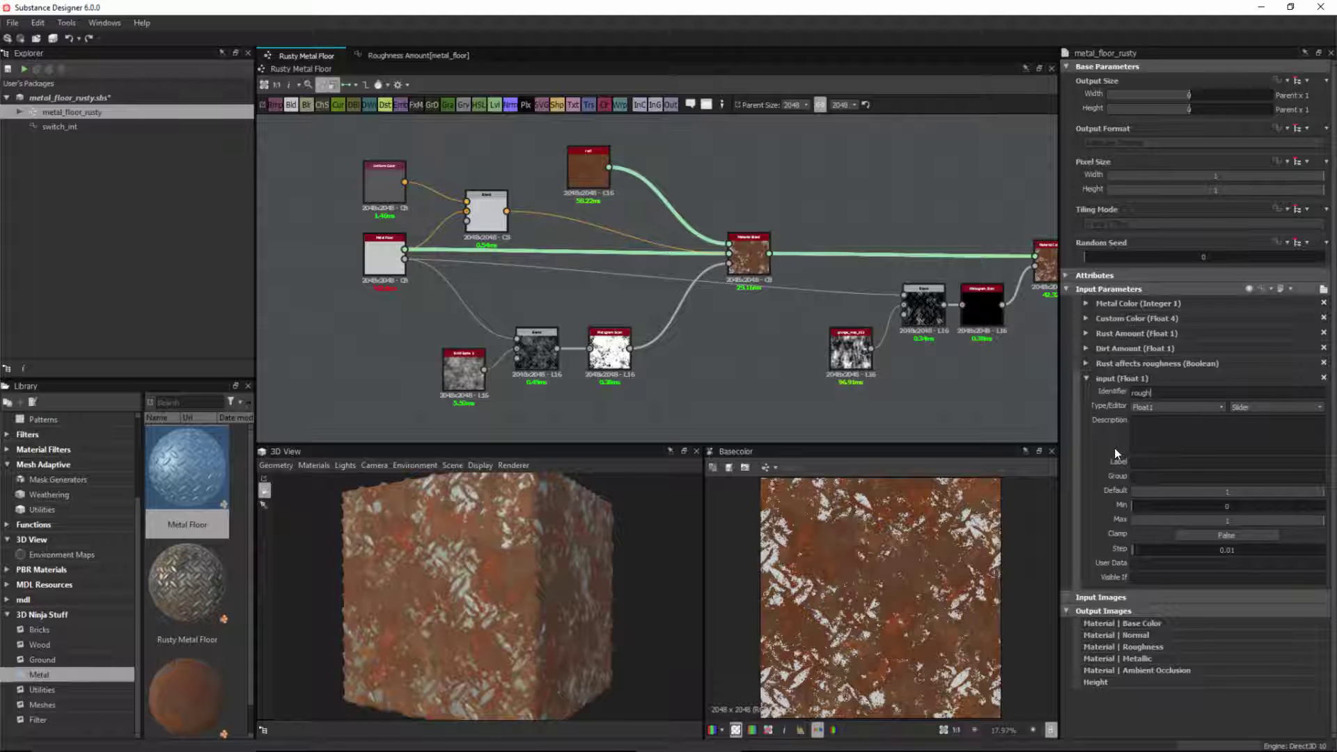
type("_amount")
key("Return")
Label the new input parameter Roughness Amount and set its default to 0.
left_click(1160, 464)
type("Roughness Amount")
key("Return")
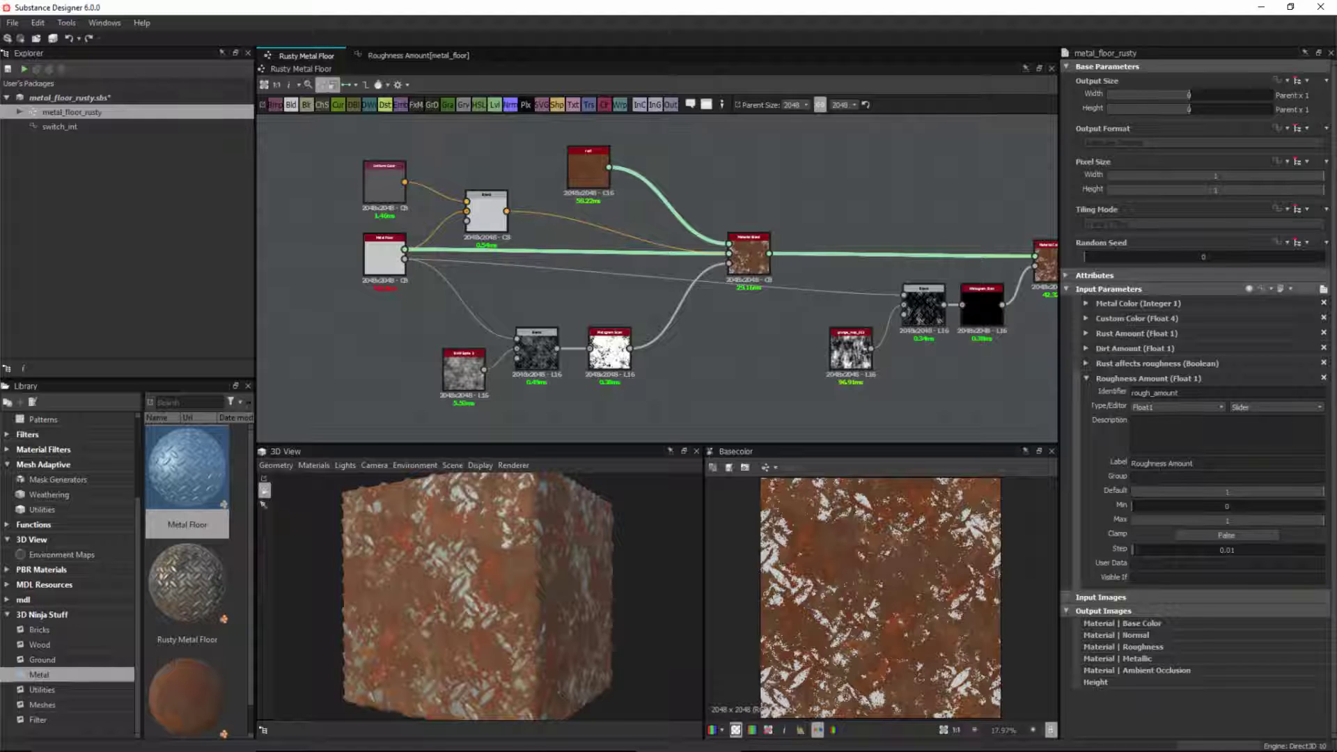
left_click(1140, 495)
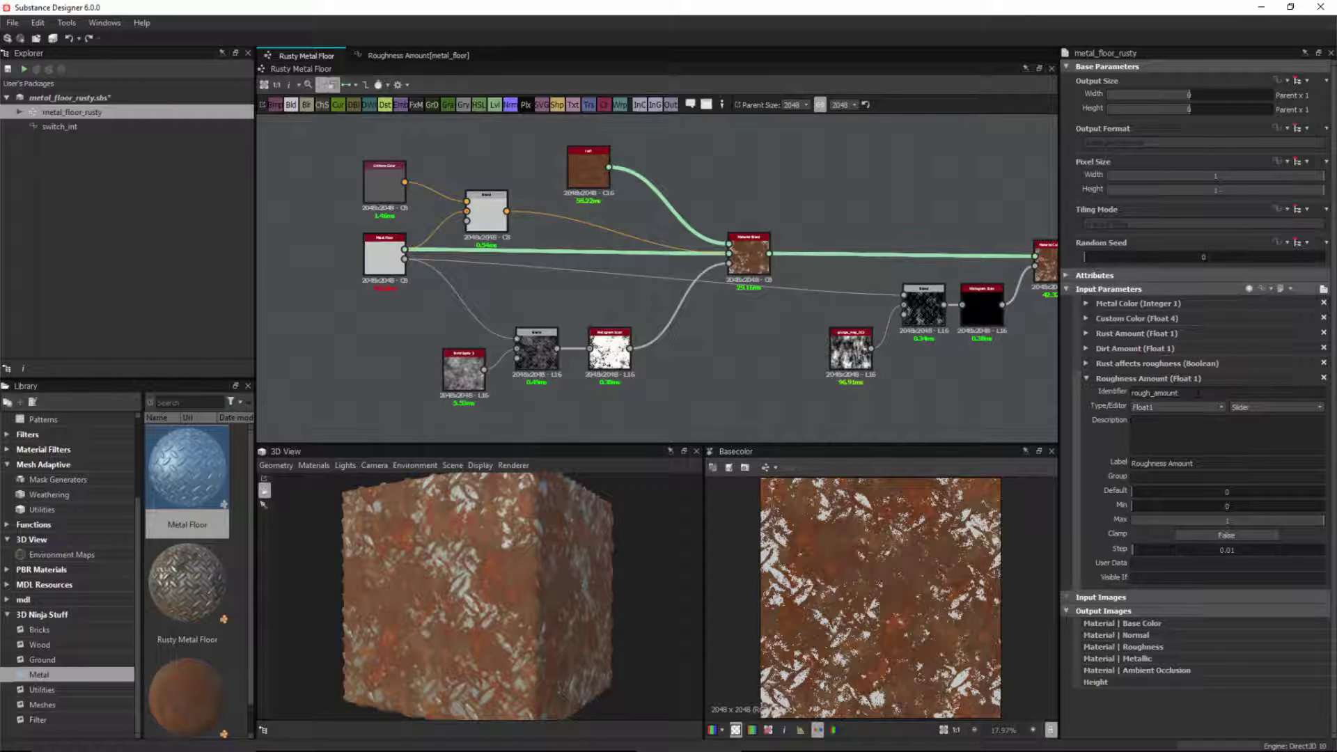
Add a Get Float node to the Roughness Amount function and have it read the rough_amount variable.
left_click(409, 56)
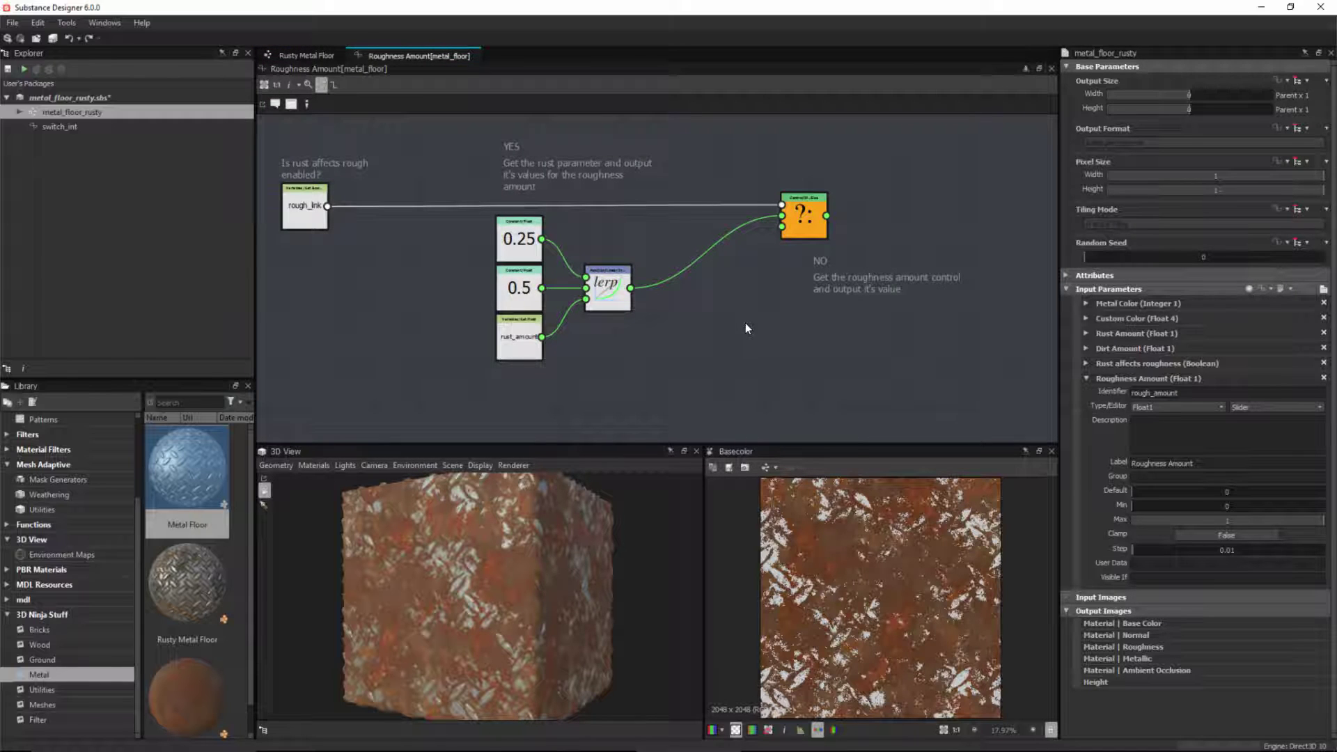
key("space")
type("get")
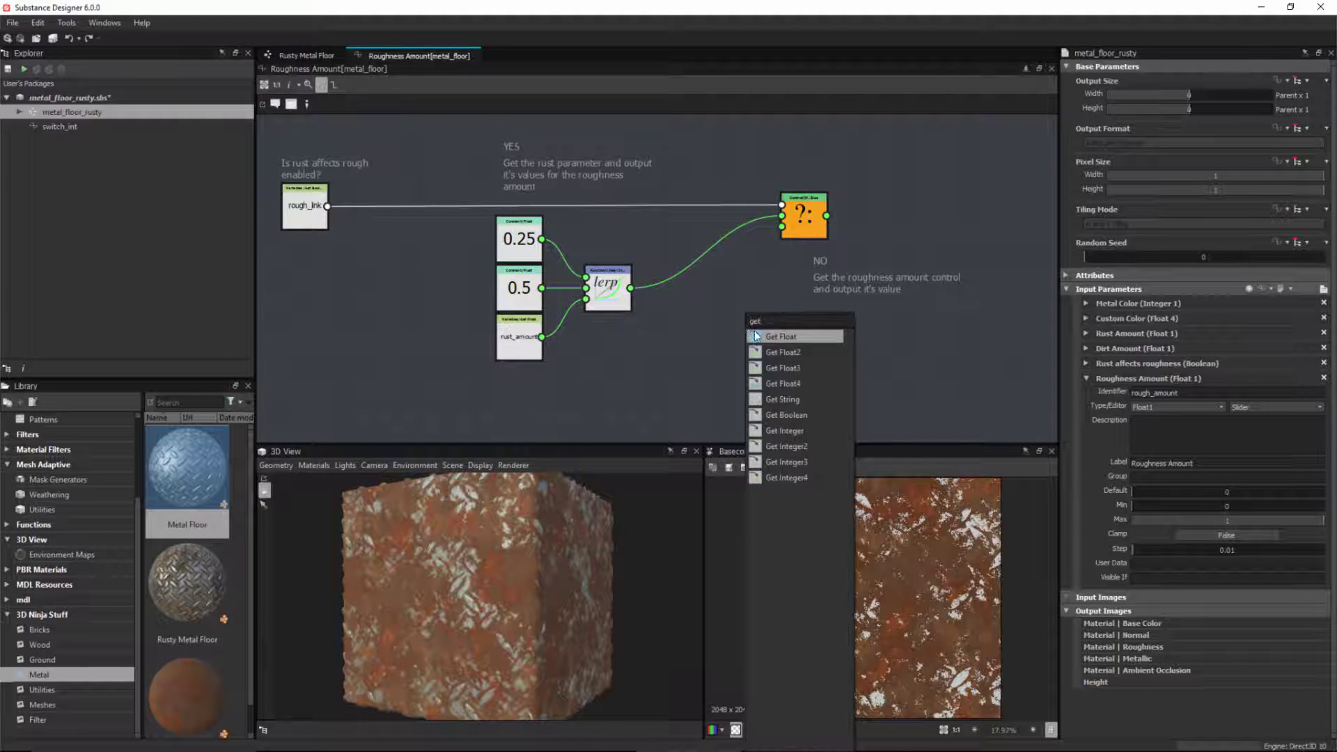
left_click(759, 337)
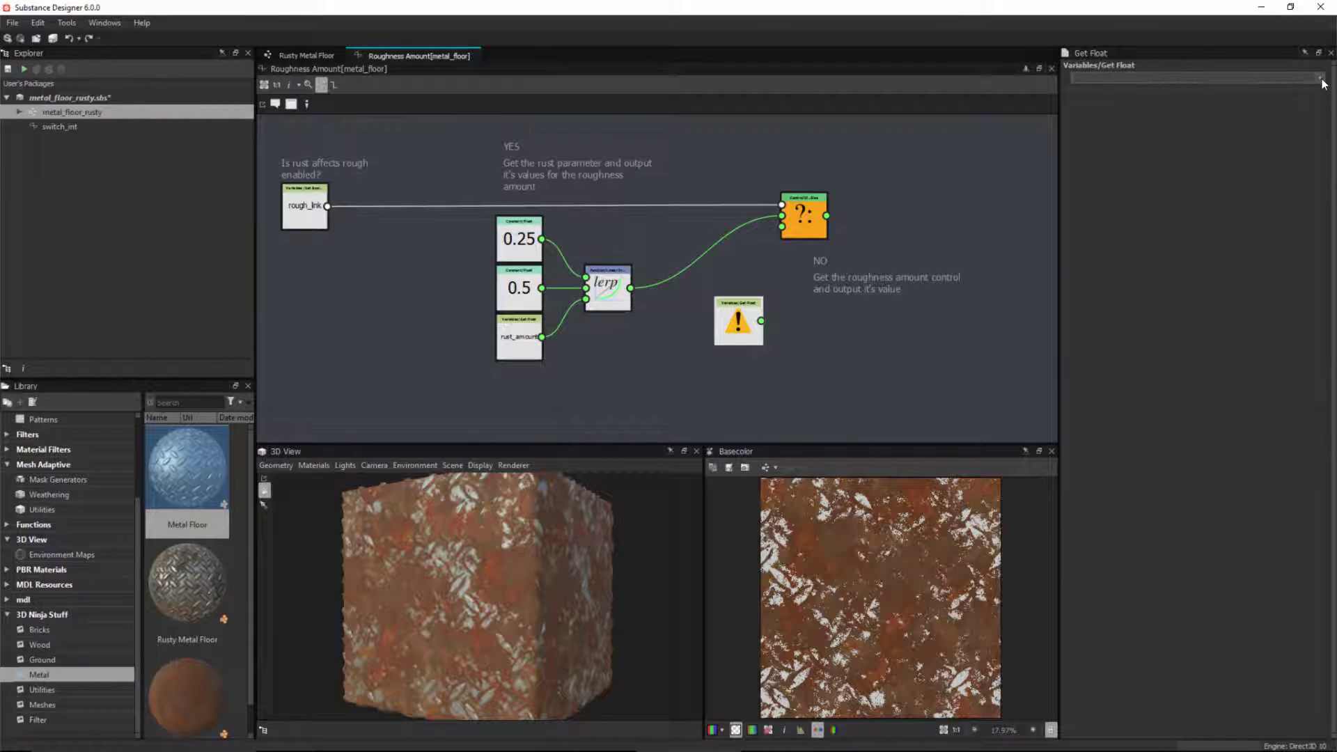
left_click(1320, 80)
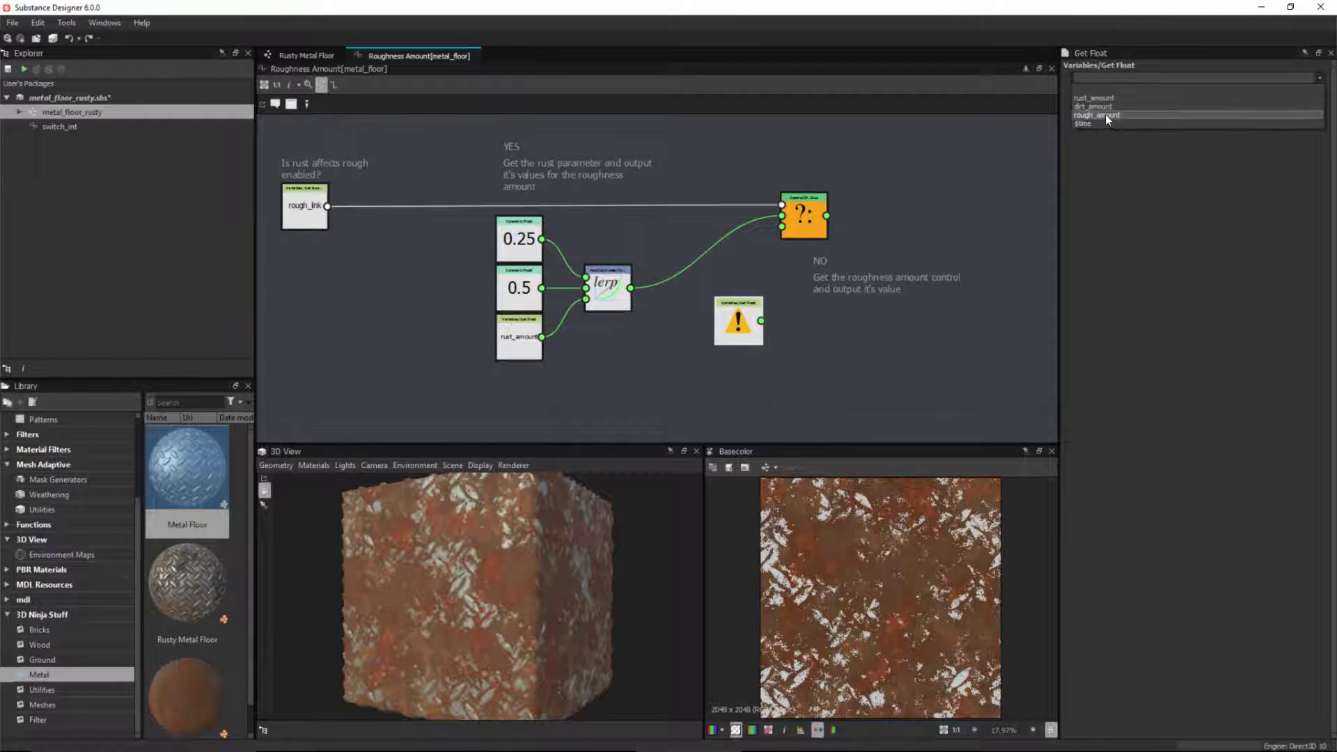
left_click(1106, 116)
left_click_drag(739, 333, 733, 333)
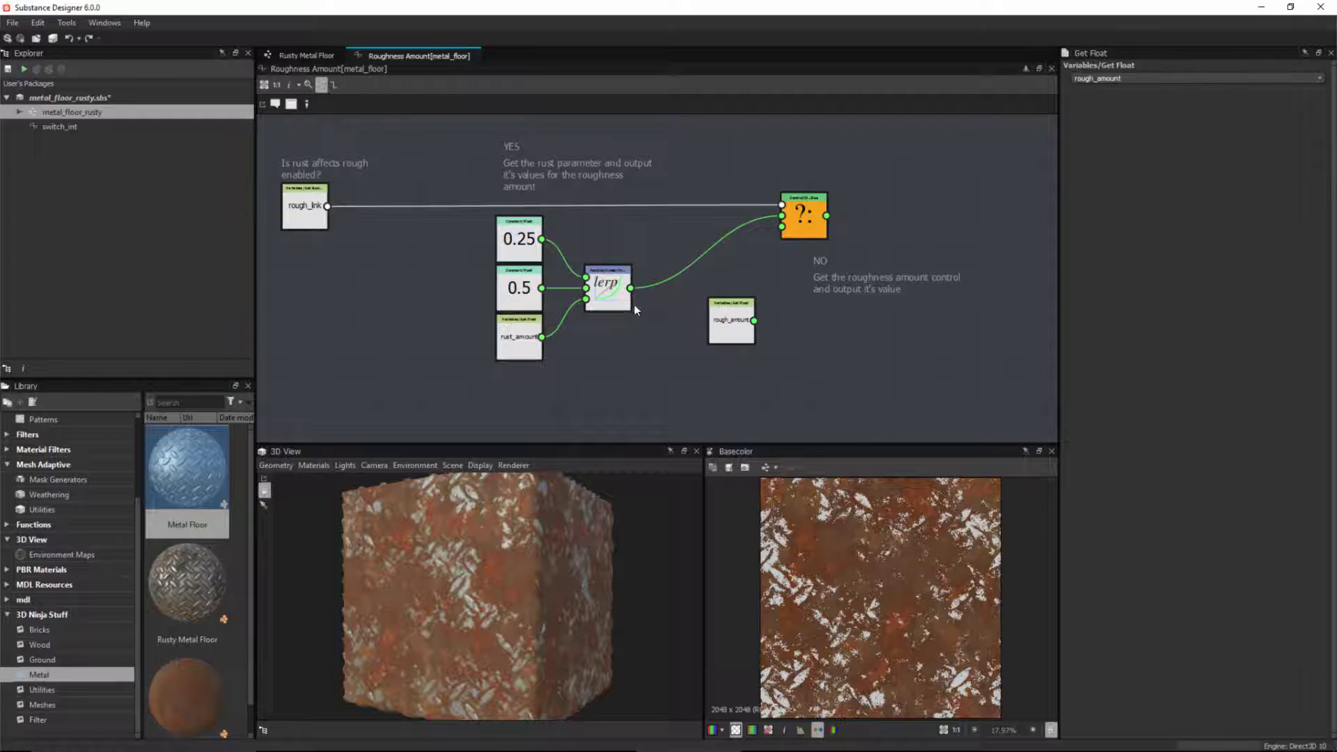
Add a second Linear Interpolation node and arrange it with the rough_amount node below the existing interpolation nodes.
left_click_drag(625, 296, 658, 296)
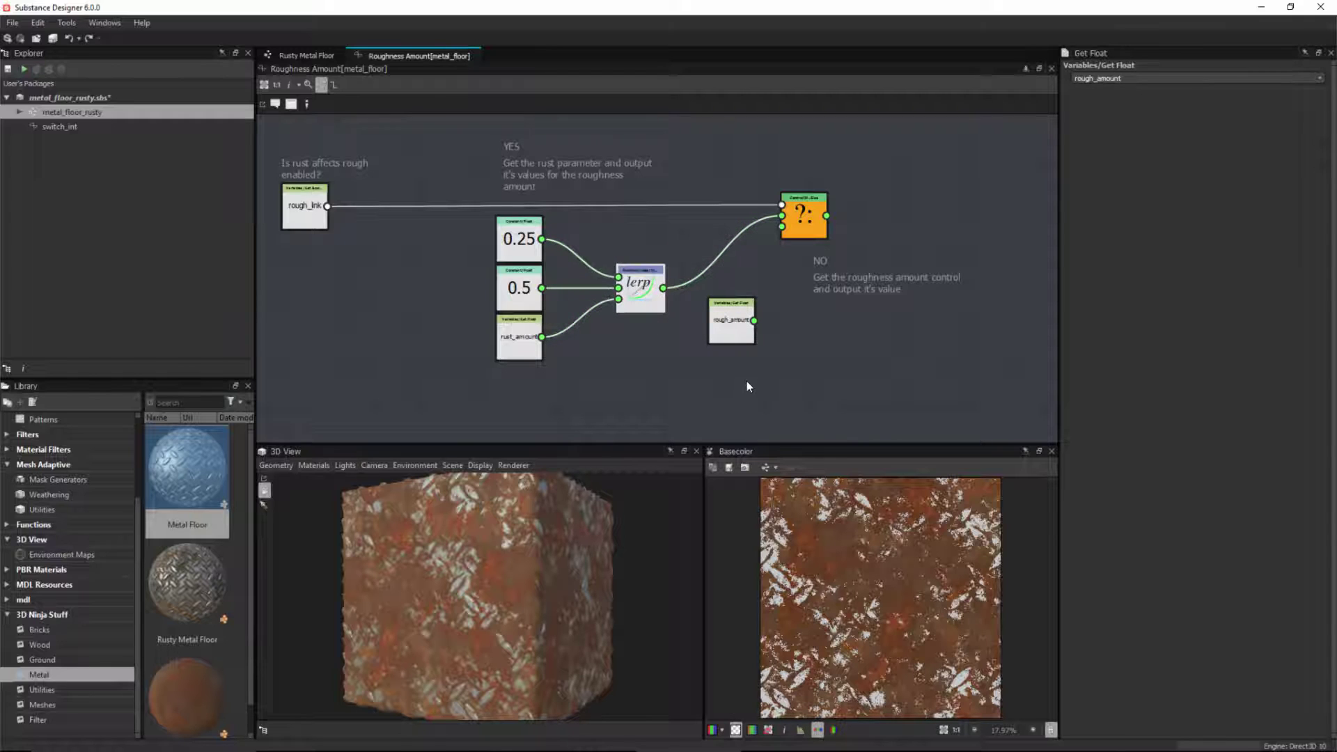
left_click_drag(731, 326, 714, 358)
key("space")
type("lin")
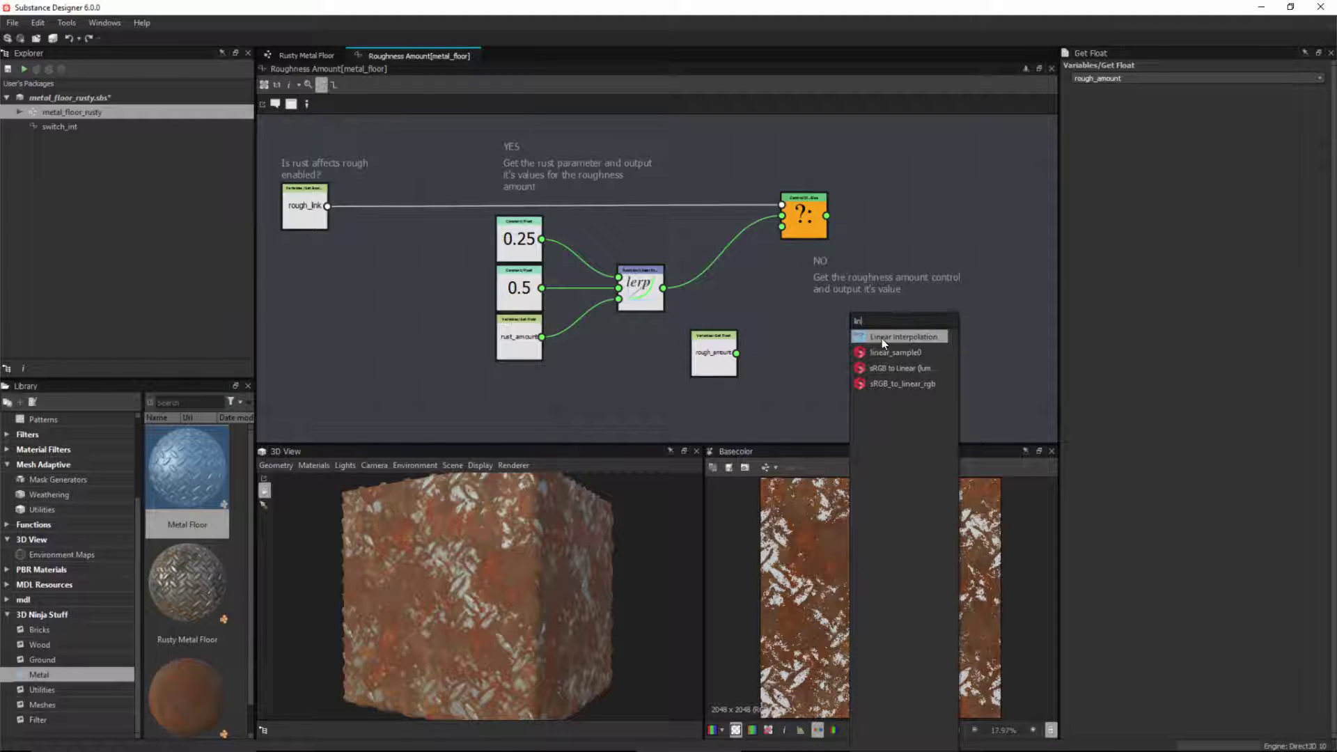
left_click(909, 337)
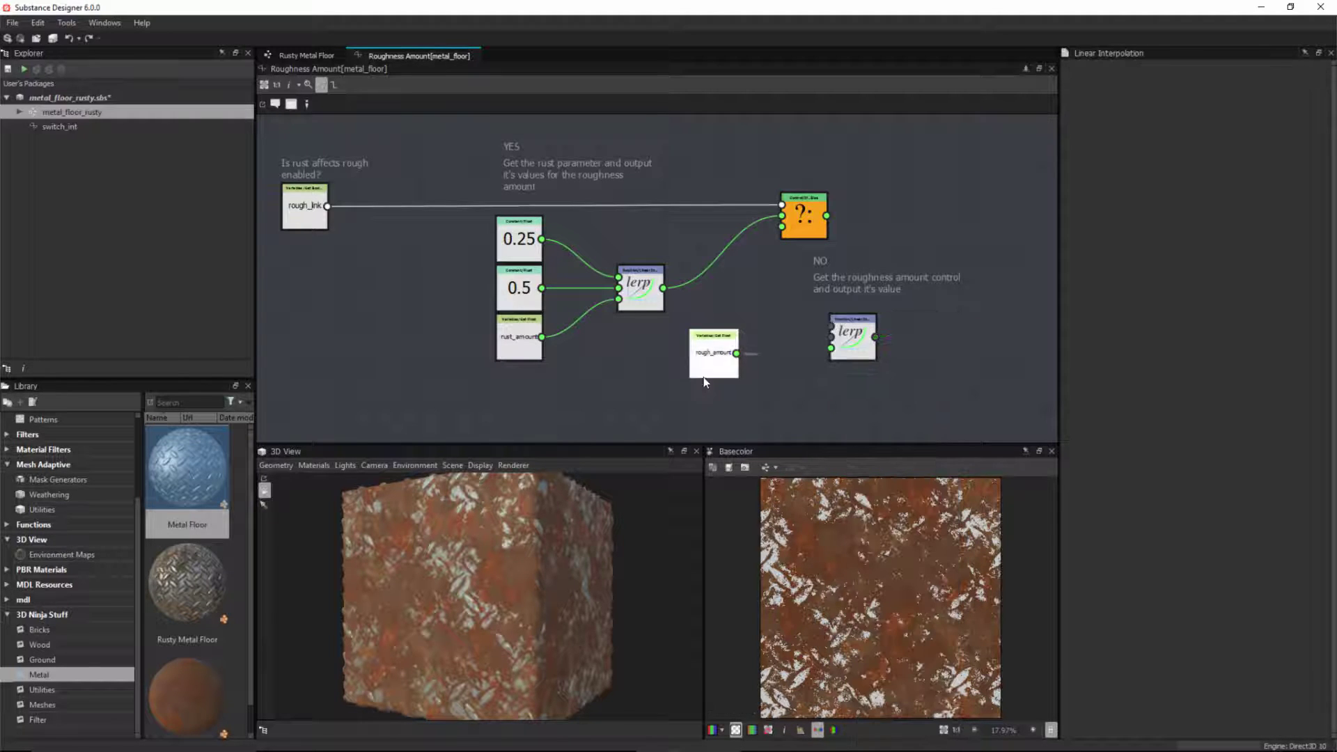
left_click_drag(704, 378, 695, 411)
left_click(857, 347)
left_click_drag(856, 346, 856, 395)
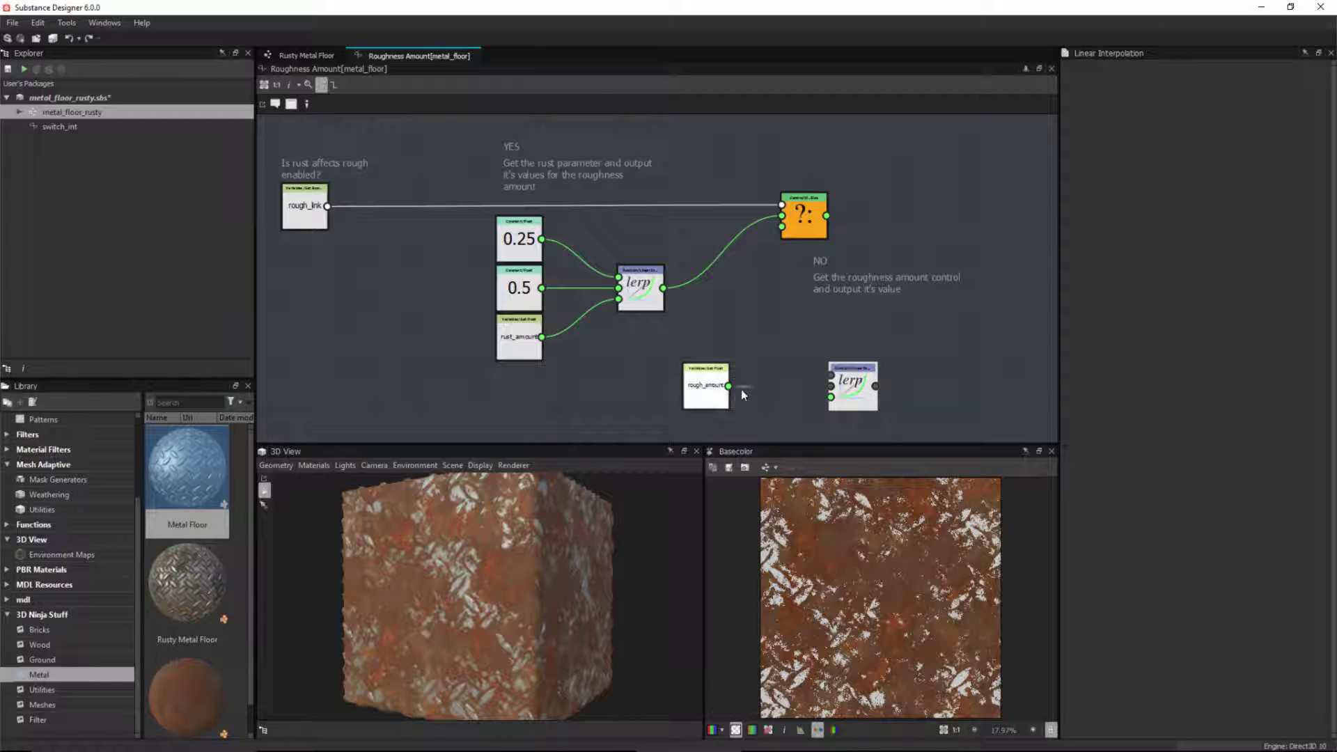
Connect the rough_amount node's output to the third input of the new Linear Interpolation node.
middle_click_drag(768, 411, 738, 360)
scroll(738, 361, "up", 2)
left_click_drag(699, 335, 801, 346)
mouse_move(658, 333)
left_mouse_down()
mouse_move(659, 367)
mouse_move(657, 346)
left_mouse_up()
left_click(850, 316)
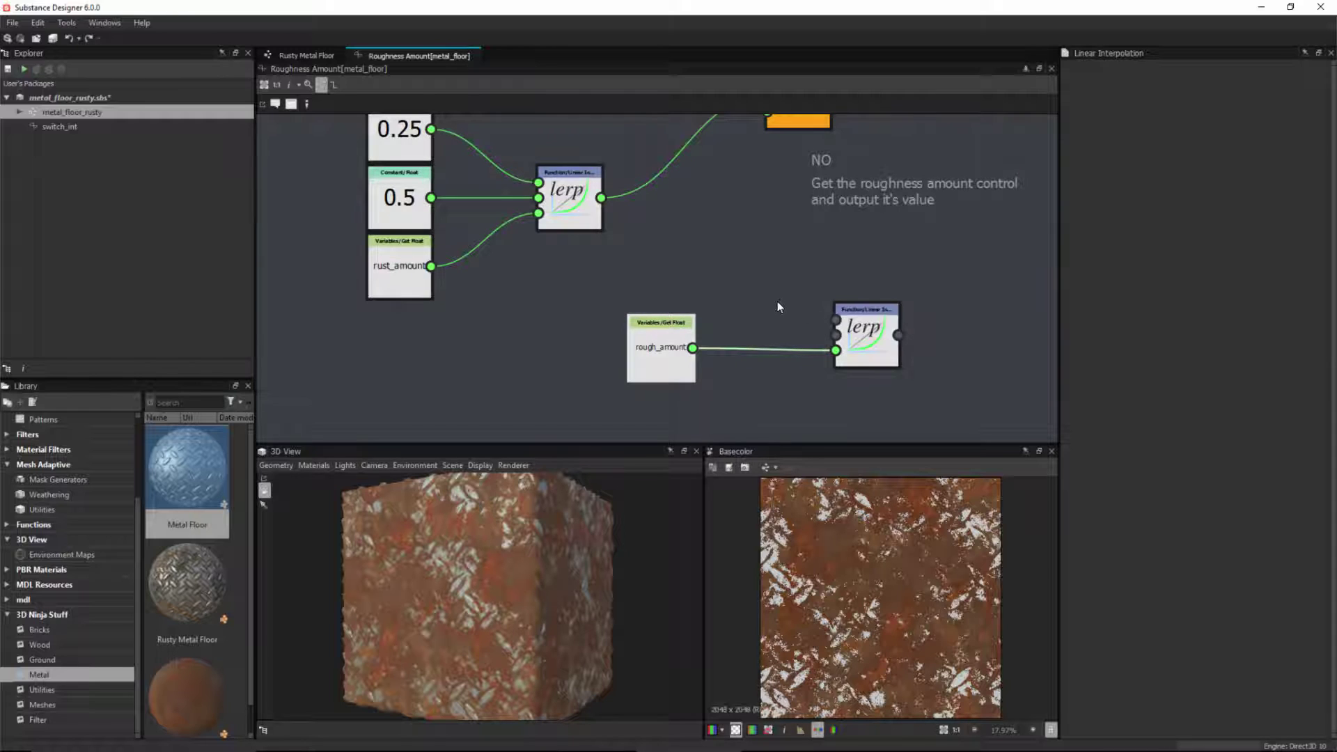
Connect the 0.25 and 0.5 constants to the first and second inputs of the new Linear Interpolation node.
middle_click_drag(775, 321, 768, 340)
scroll(769, 340, "down", 1)
left_click_drag(851, 349, 849, 330)
left_click_drag(501, 145, 823, 319)
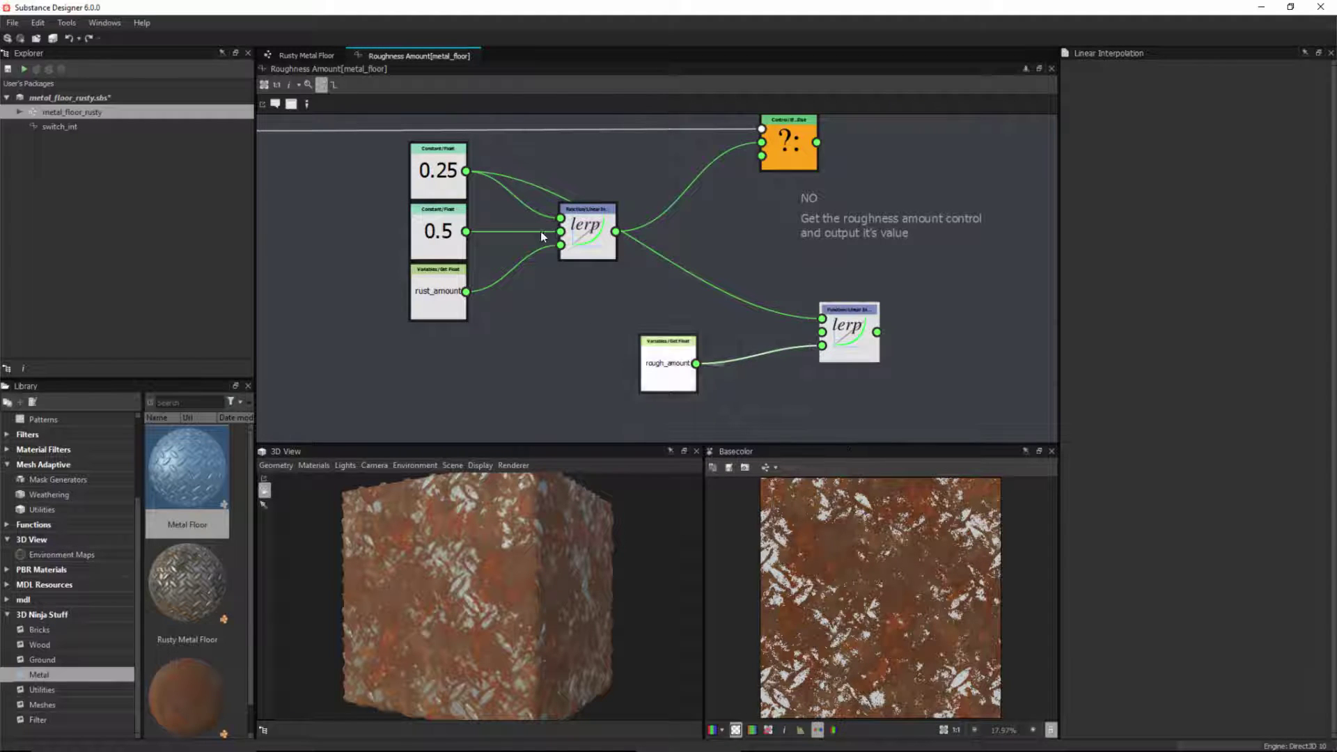
left_click_drag(467, 231, 823, 332)
left_click_drag(622, 304, 691, 354)
Space out the If Else and rough_amount nodes and connect the new interpolation's output to the If Else node's third input.
left_click(801, 140)
left_click_drag(801, 140, 901, 140)
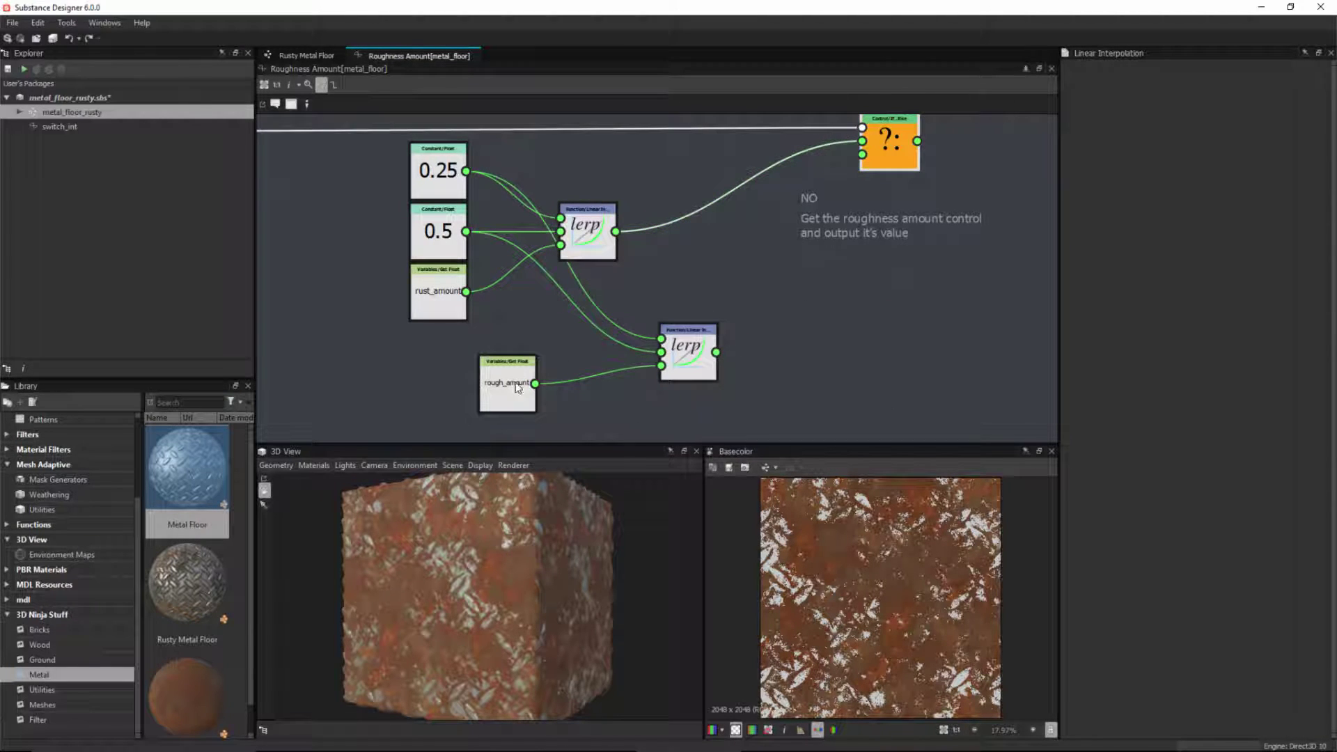
left_click_drag(508, 382, 589, 392)
left_click_drag(718, 354, 864, 154)
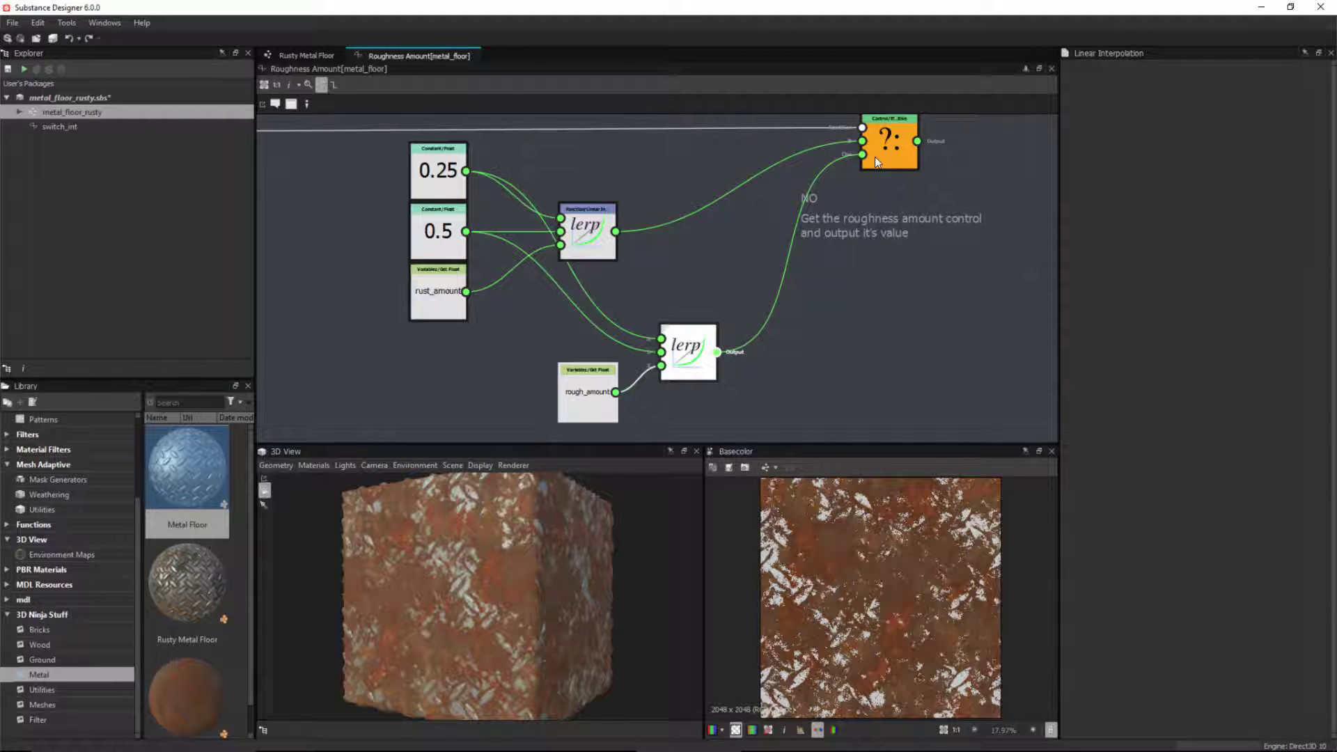
left_click(582, 381)
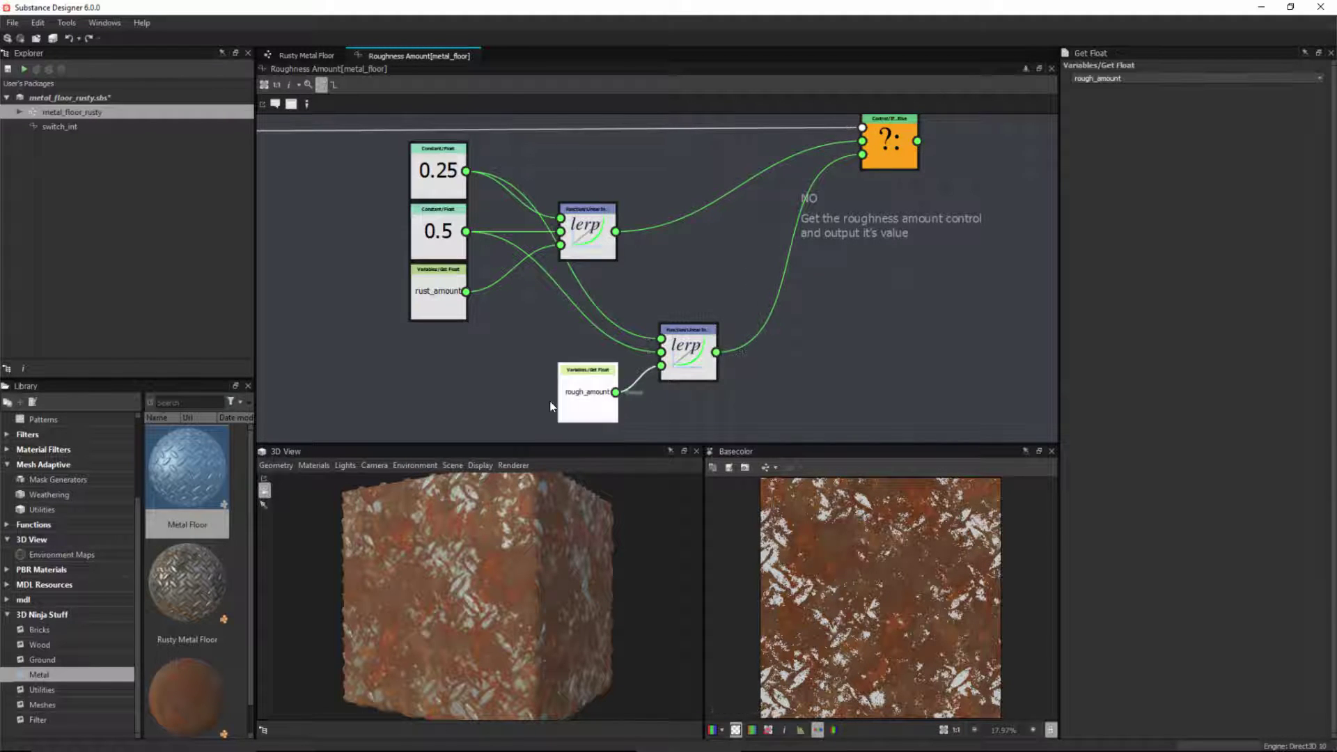
Move the NO comment and its roughness amount description beside the new Linear Interpolation node.
middle_click_drag(880, 174, 526, 277)
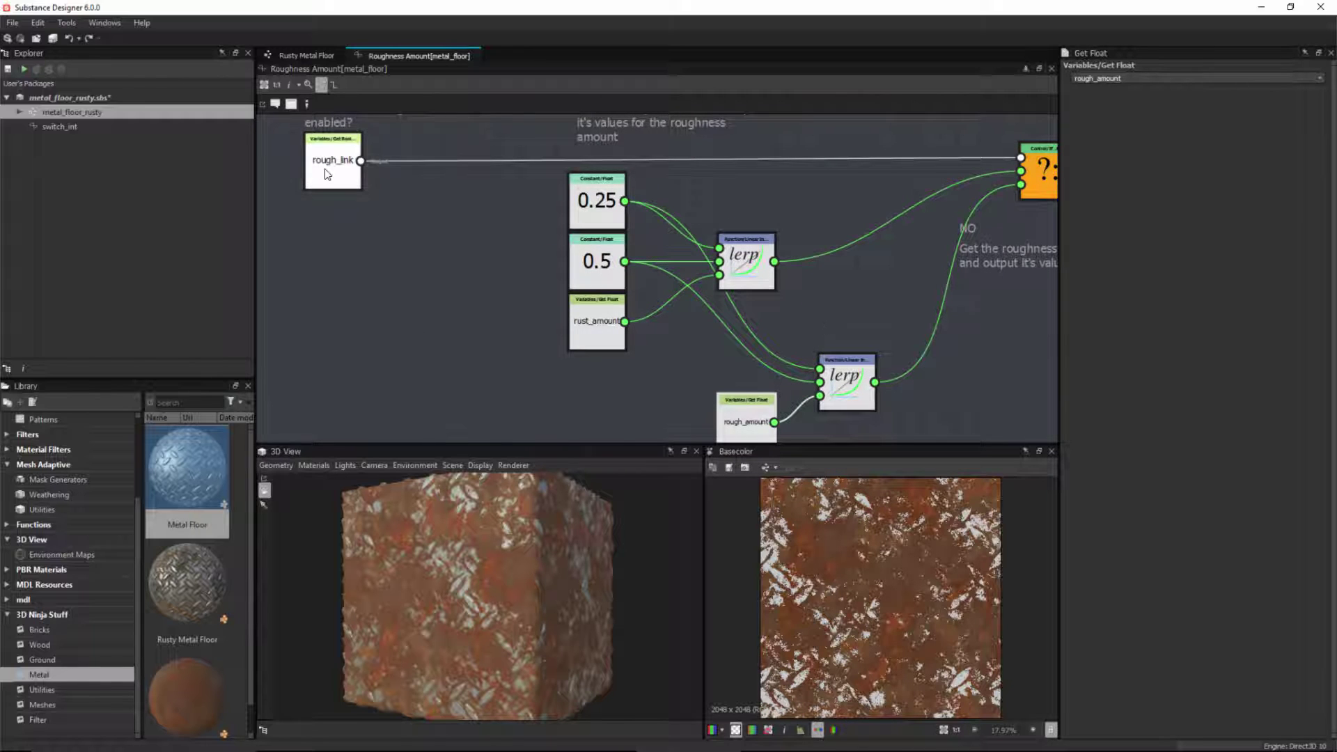
scroll(802, 319, "down", 1)
middle_click_drag(1024, 256, 940, 253)
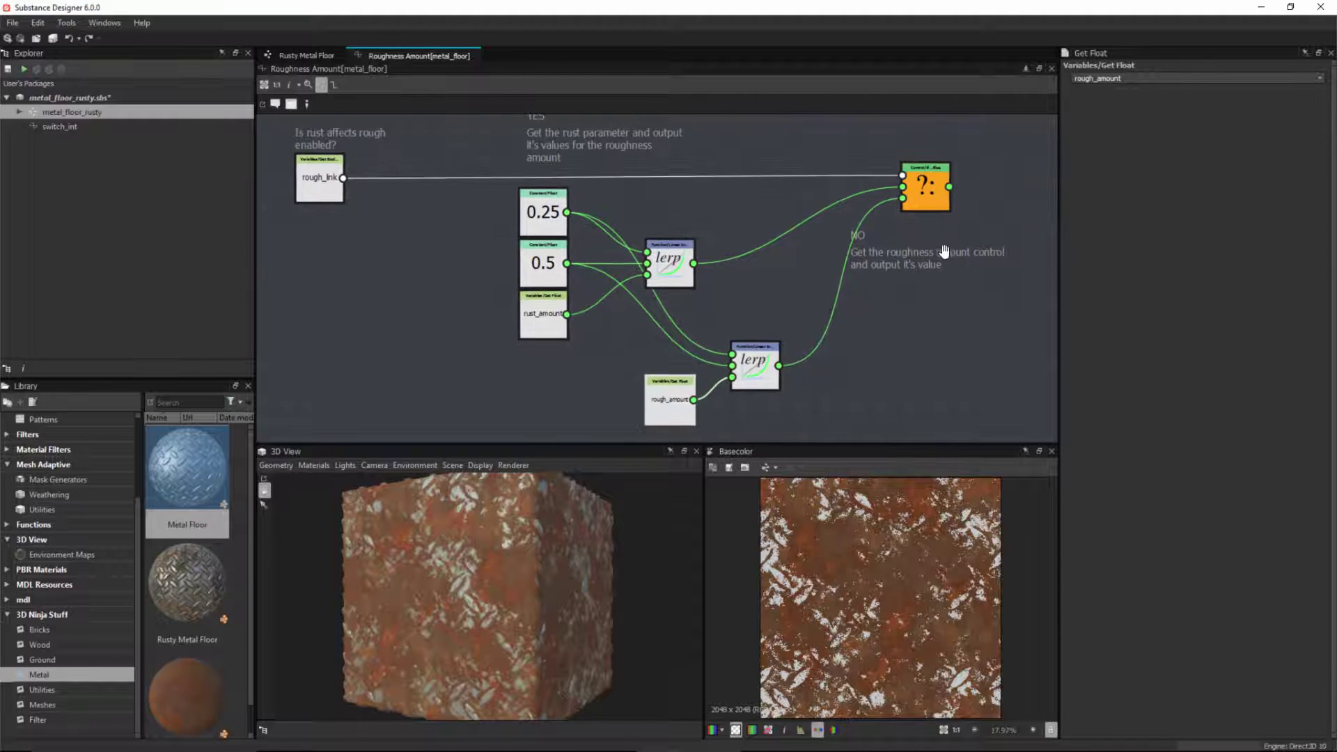
left_click_drag(914, 257, 897, 379)
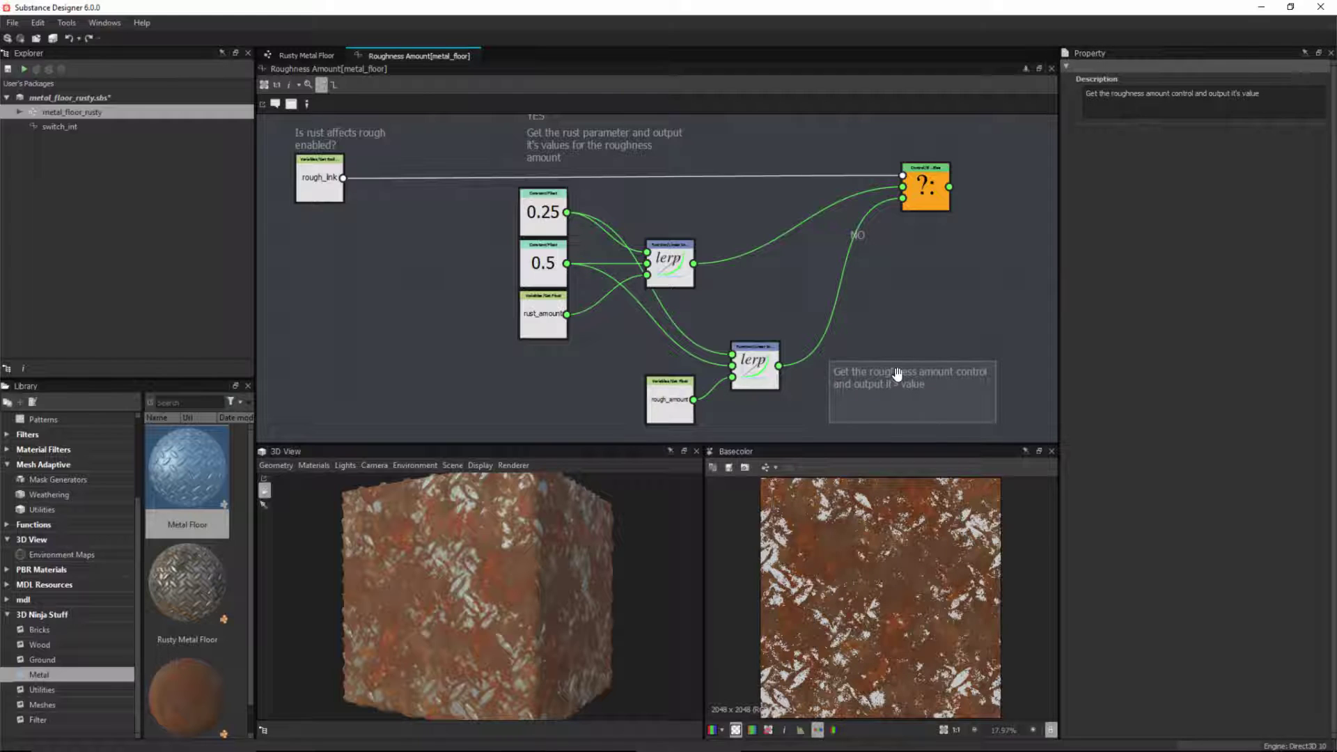
left_click(863, 237)
left_click_drag(864, 237, 851, 356)
scroll(920, 359, "down", 2)
middle_click_drag(855, 296, 769, 298)
scroll(789, 316, "up", 2)
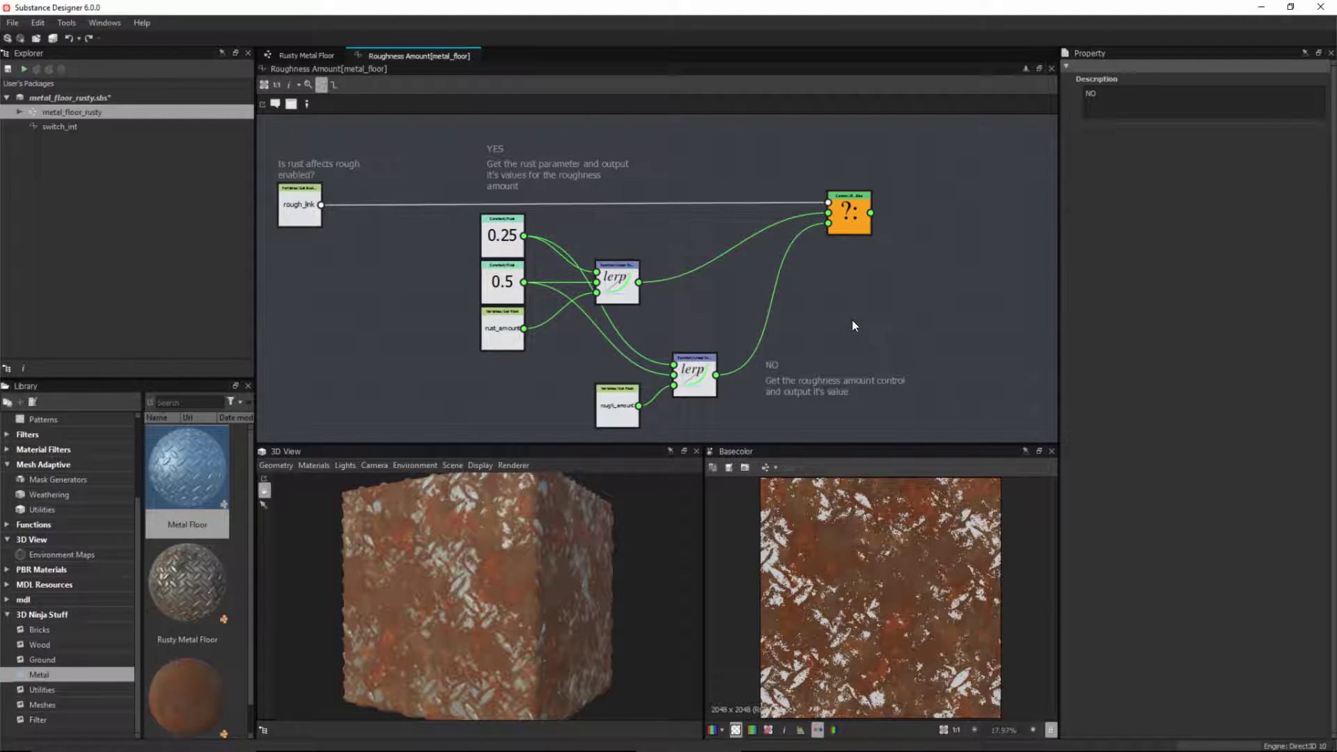
Return to the Rusty Metal Floor graph's parameters and set the Rust Amount default to 0.
left_click(307, 55)
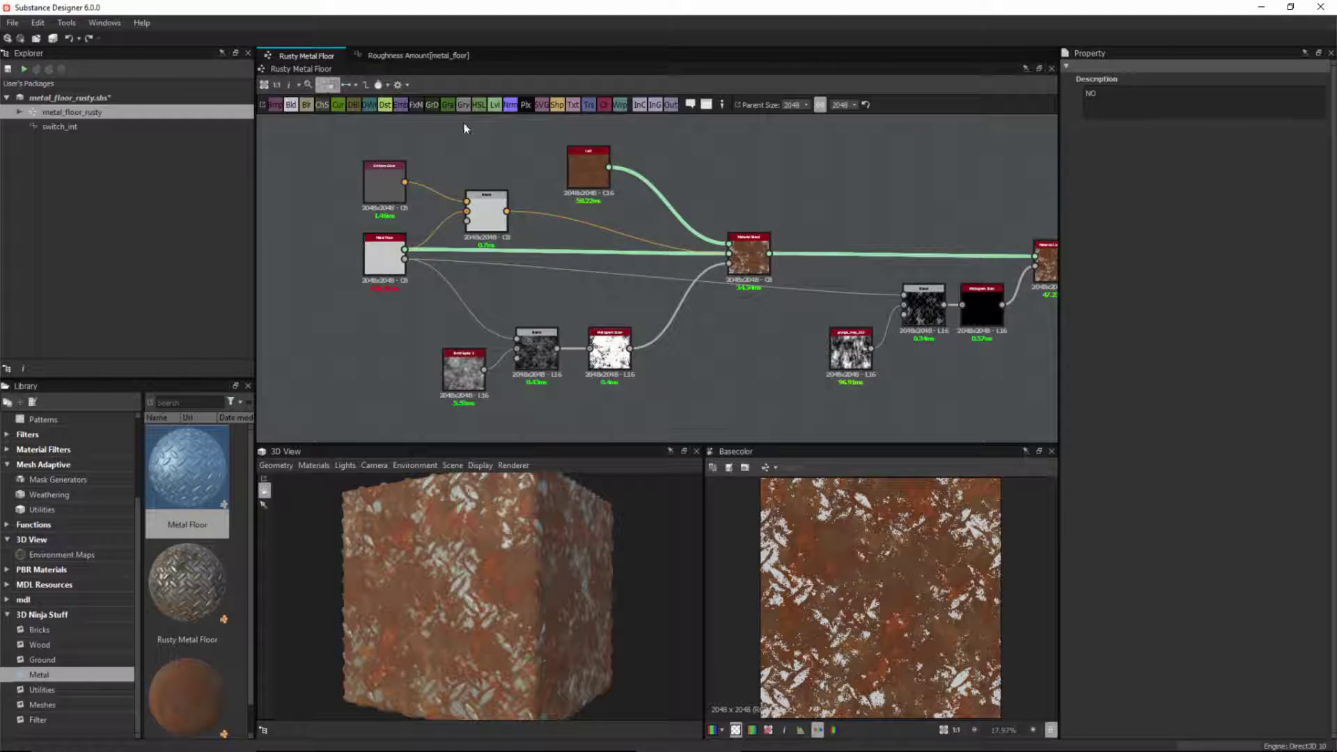
left_click(819, 181)
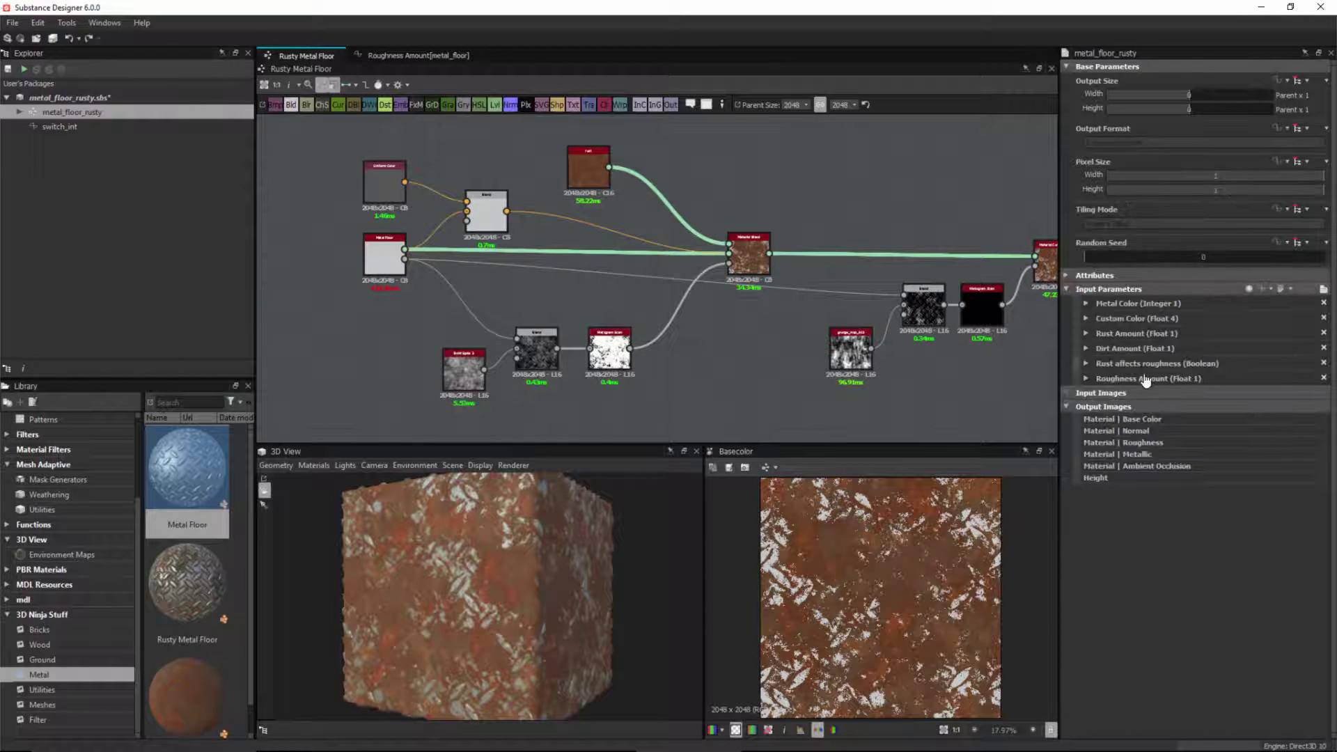
left_click(1087, 335)
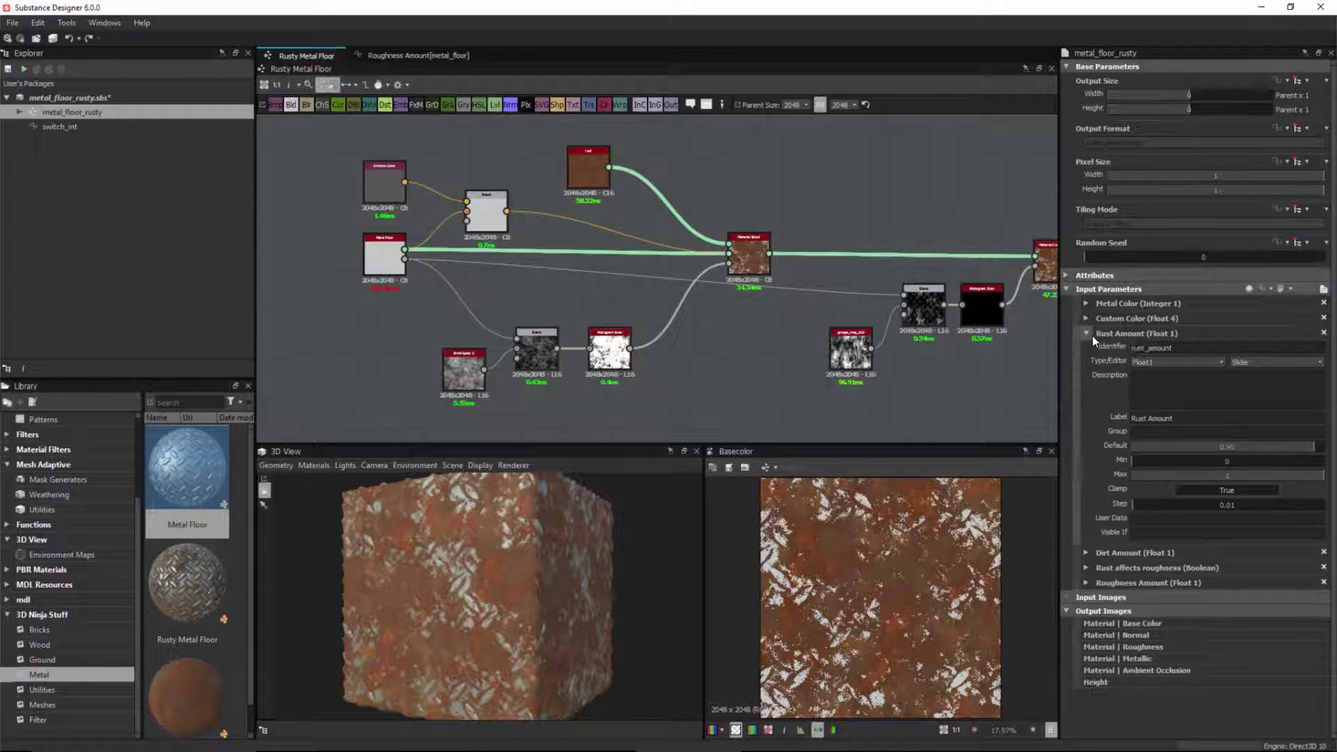
left_click_drag(1143, 448, 1109, 449)
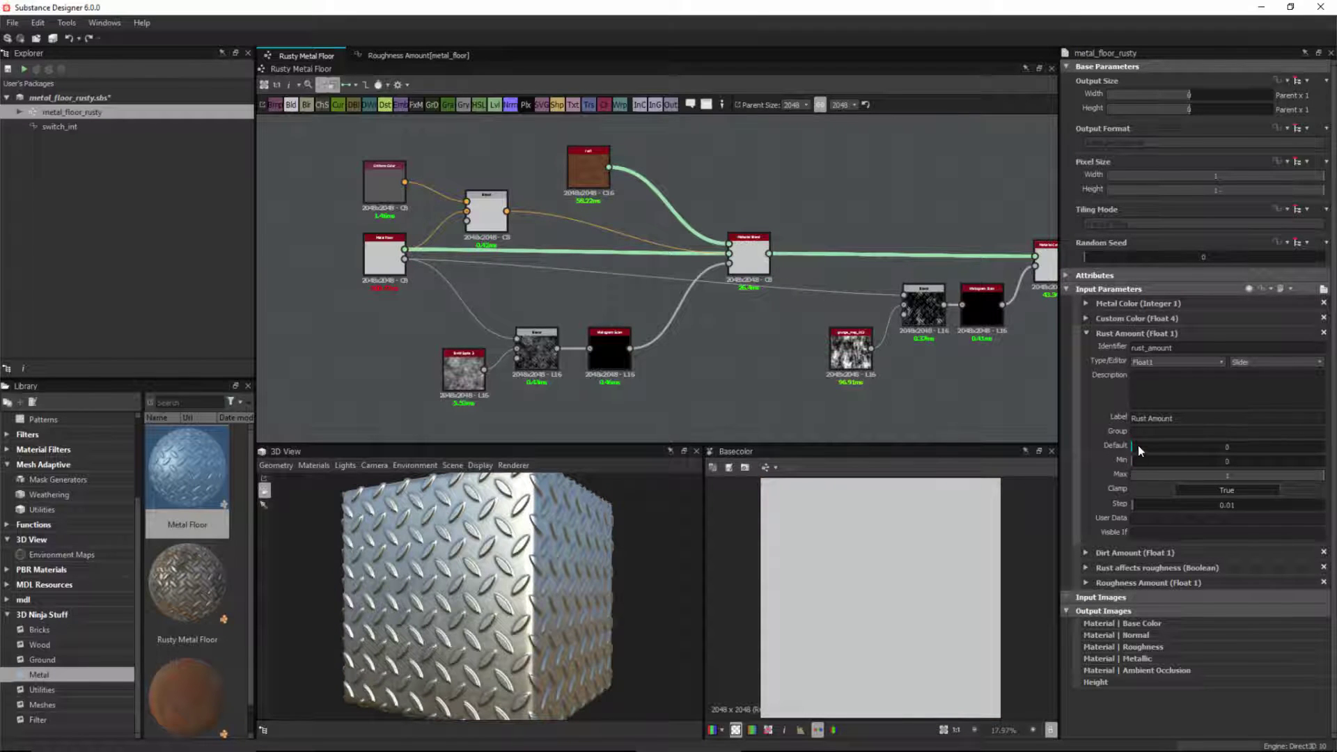
Set the default of the Rust affects roughness parameter to False.
left_click(1086, 568)
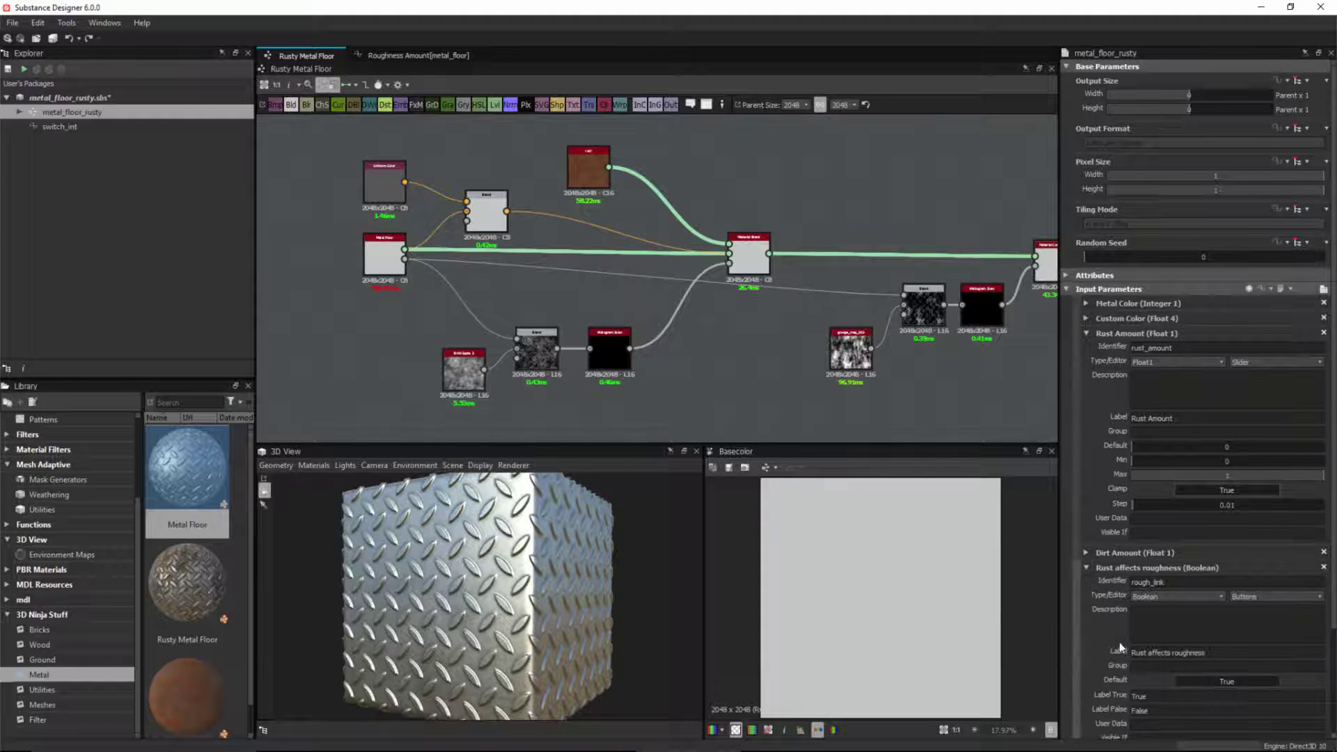
left_click(1086, 568)
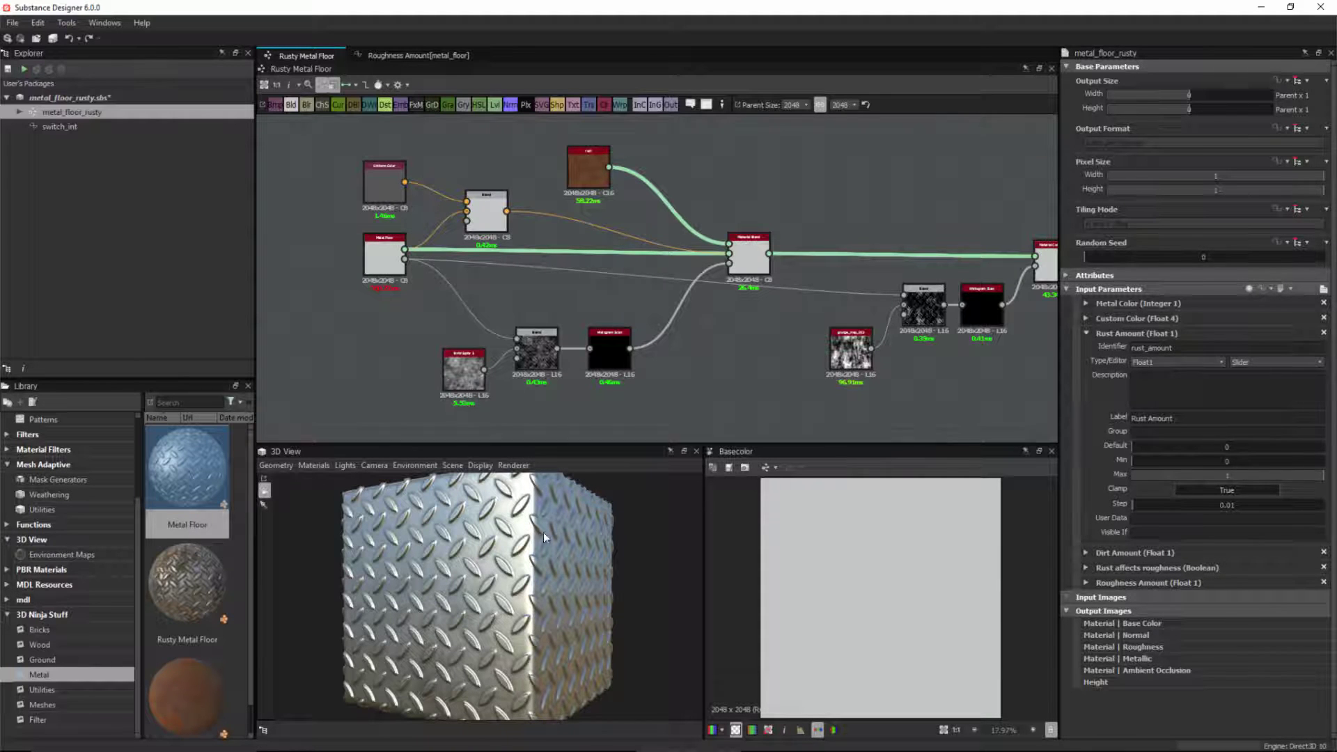
left_click(1086, 569)
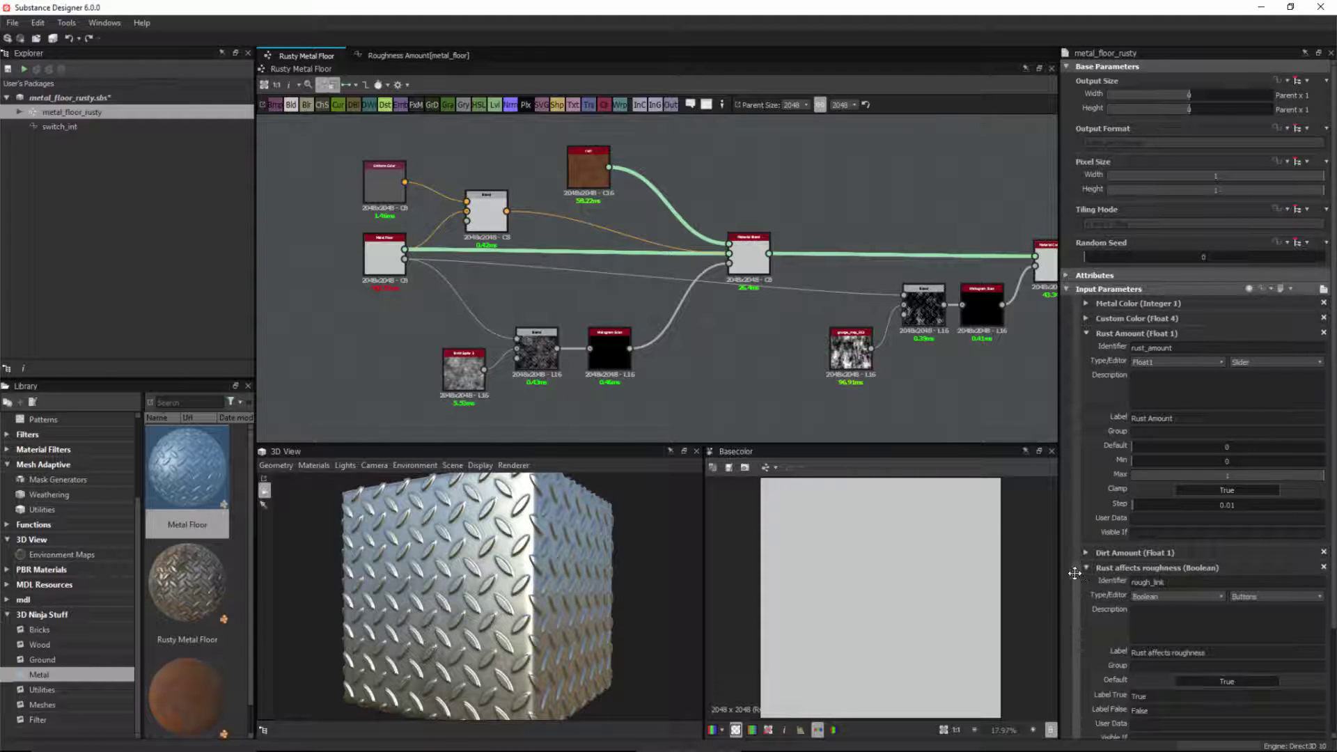
left_click(1202, 684)
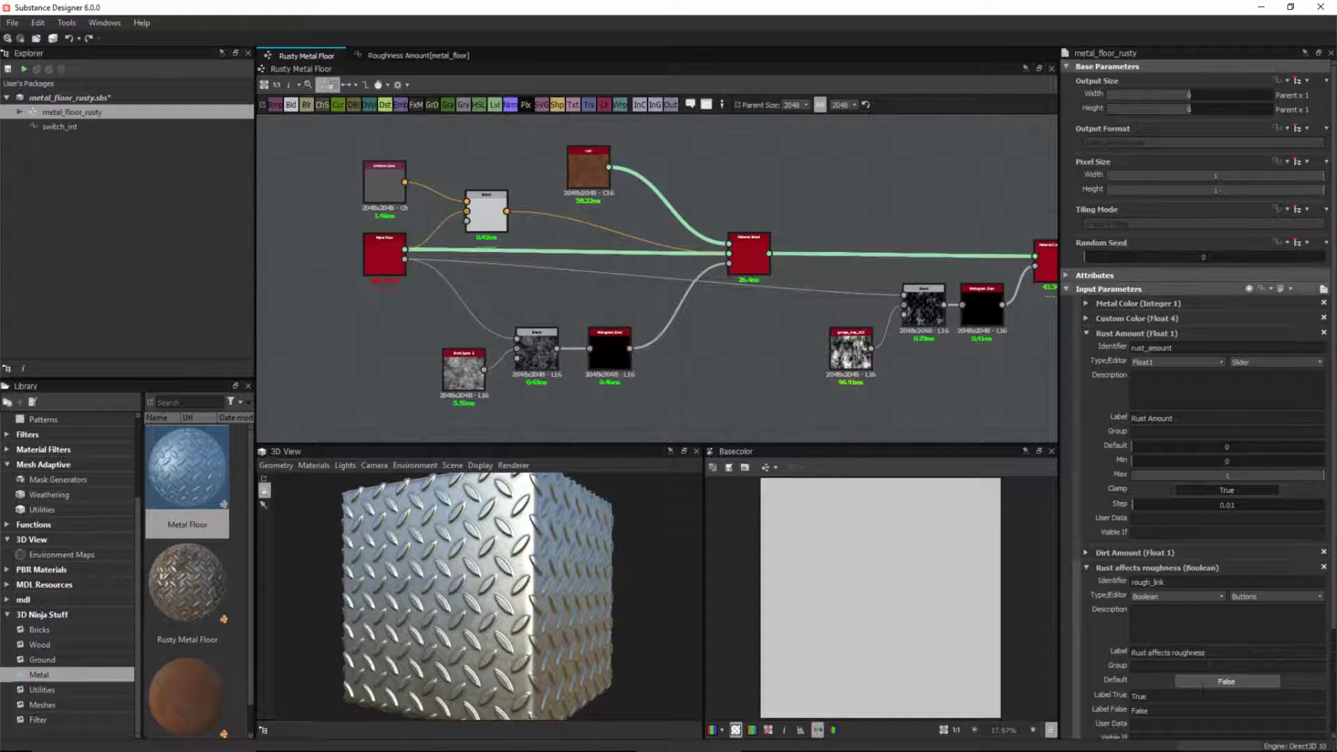
left_click(1086, 568)
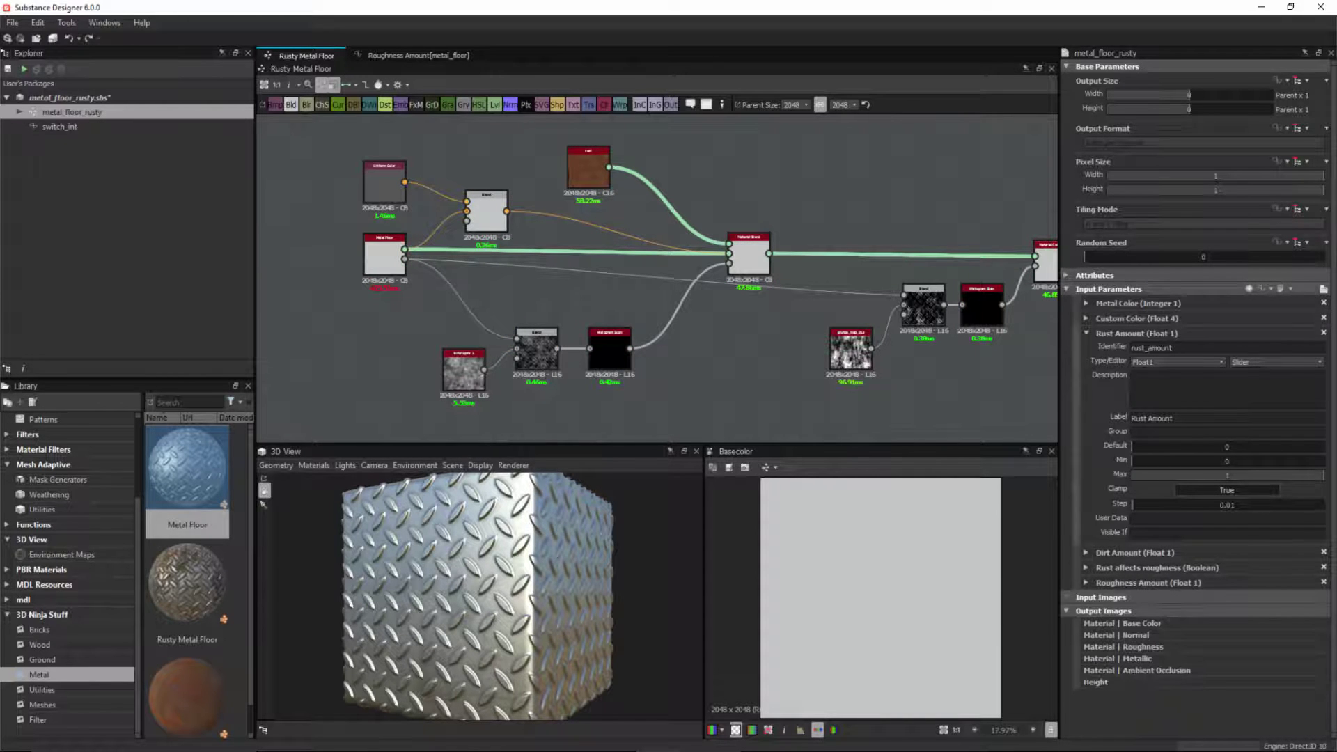
Raise the Rust Amount default to 0.44 and then to 0.64 to test the material.
left_click(1146, 446)
left_click(1218, 449)
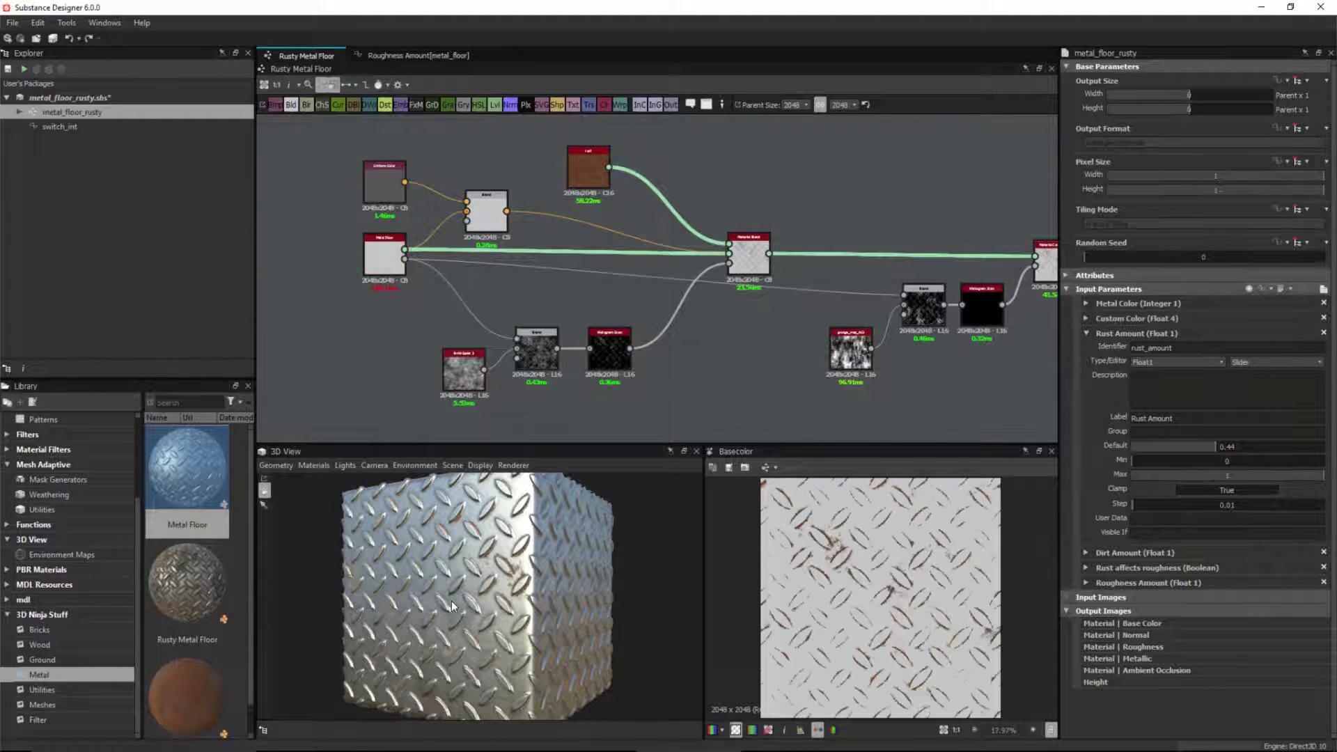
left_click(1254, 448)
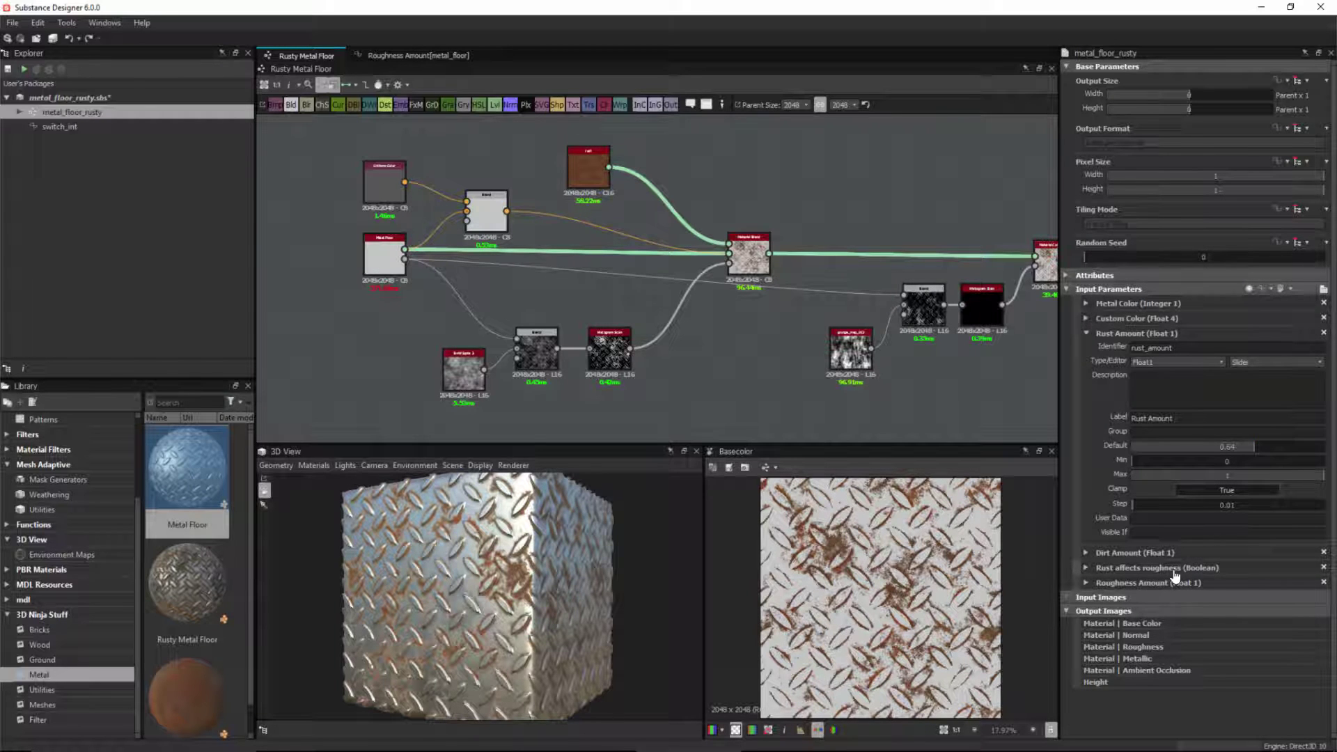
Raise the Roughness Amount parameter's default to 0.54 and then to 0.8 to test the material.
left_click(1086, 583)
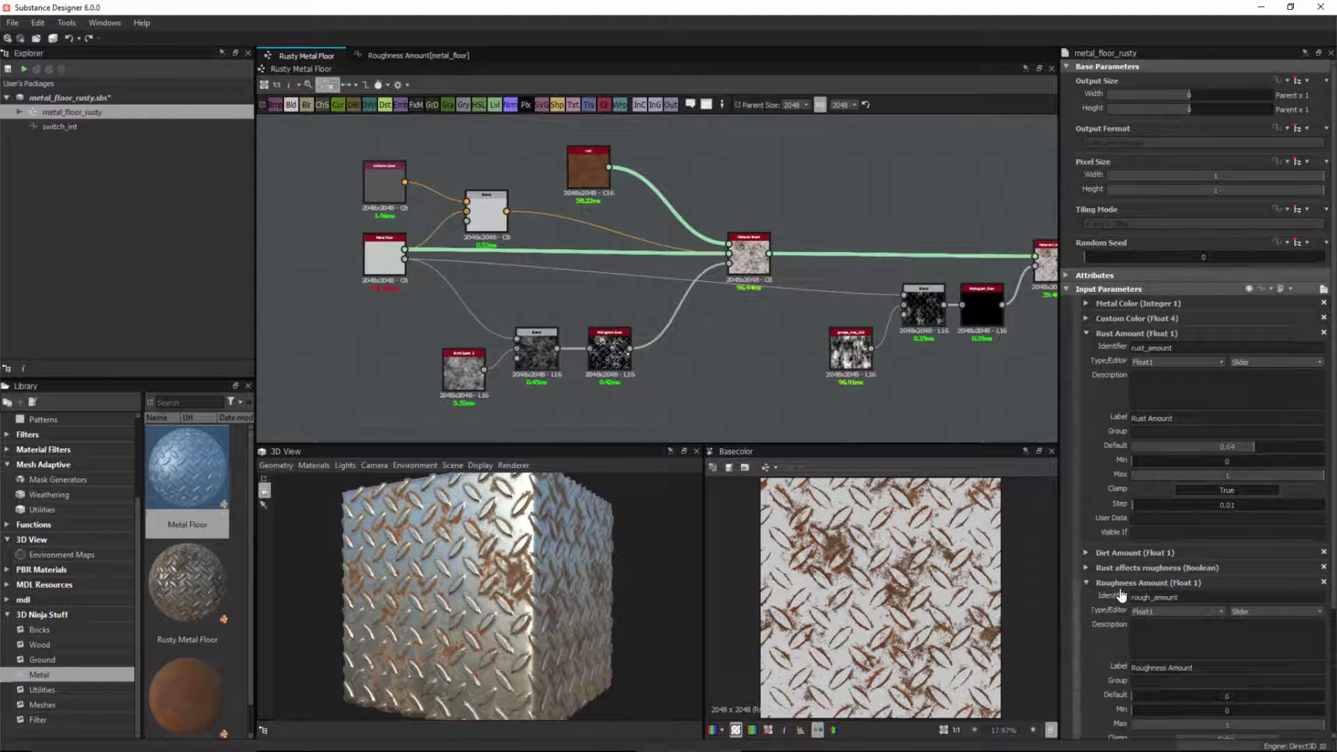
scroll(1107, 627, "down", 2)
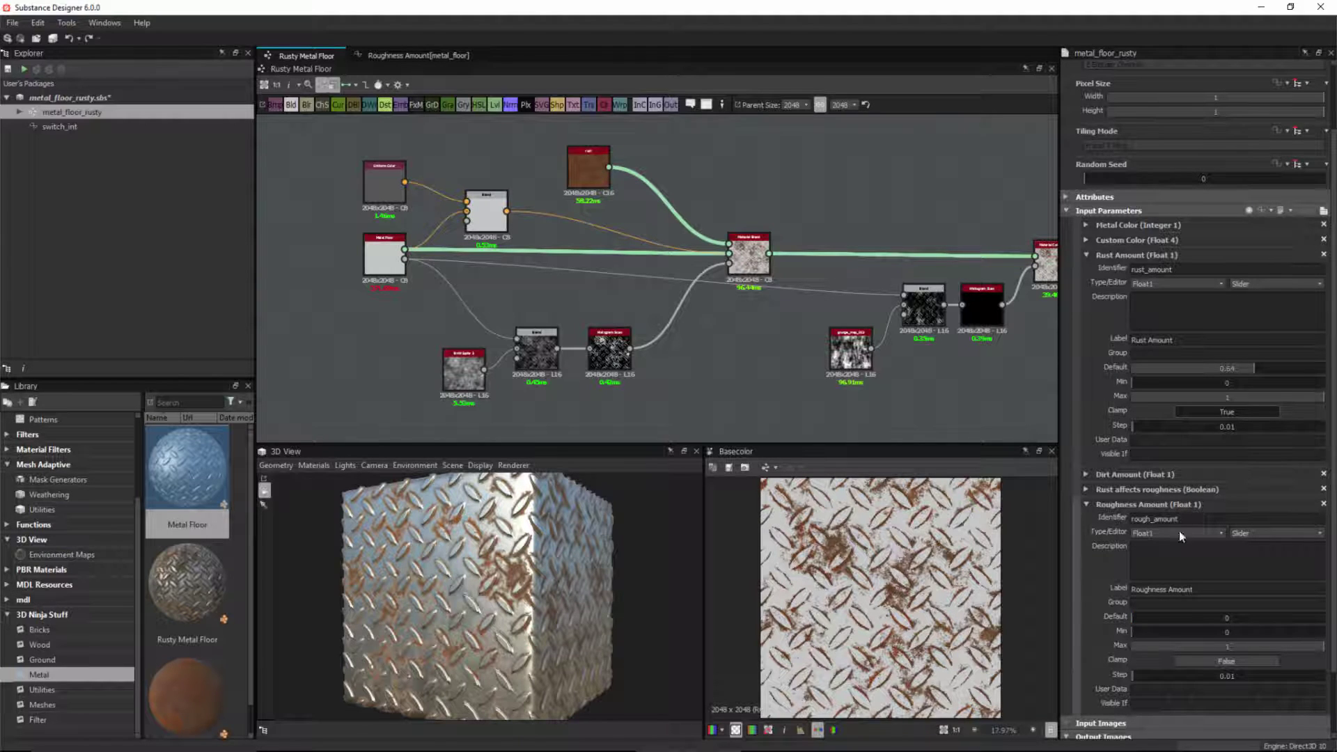
left_click_drag(1139, 619, 1235, 624)
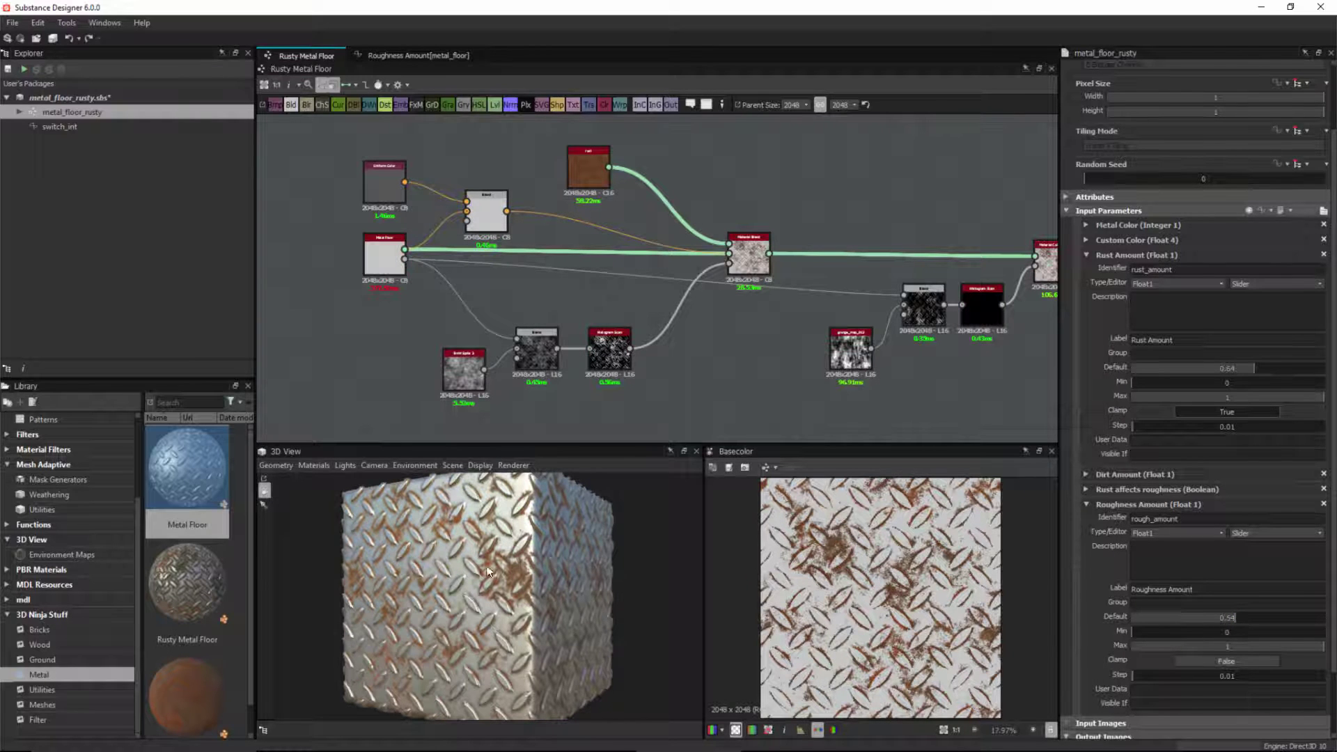
left_click(1284, 619)
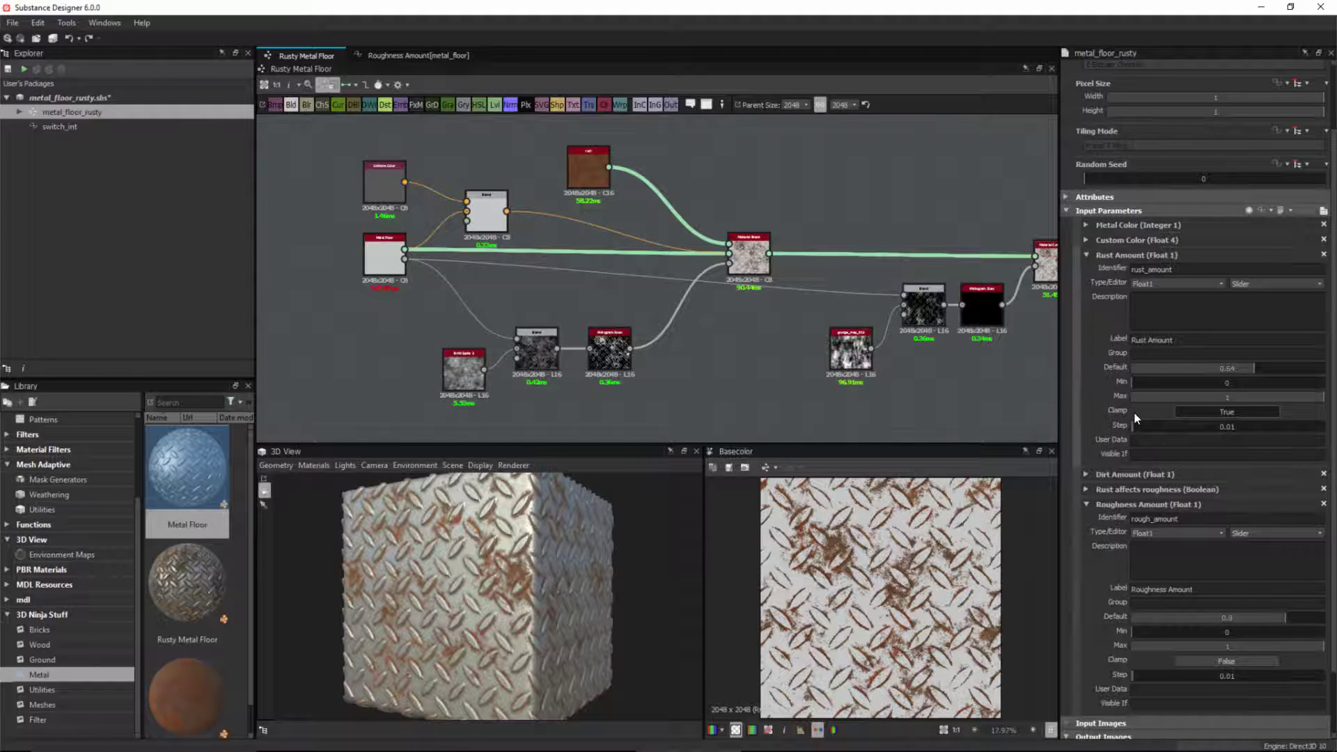
Set the Rust affects roughness default to True and the Rust Amount default to 0.85.
left_click(1086, 490)
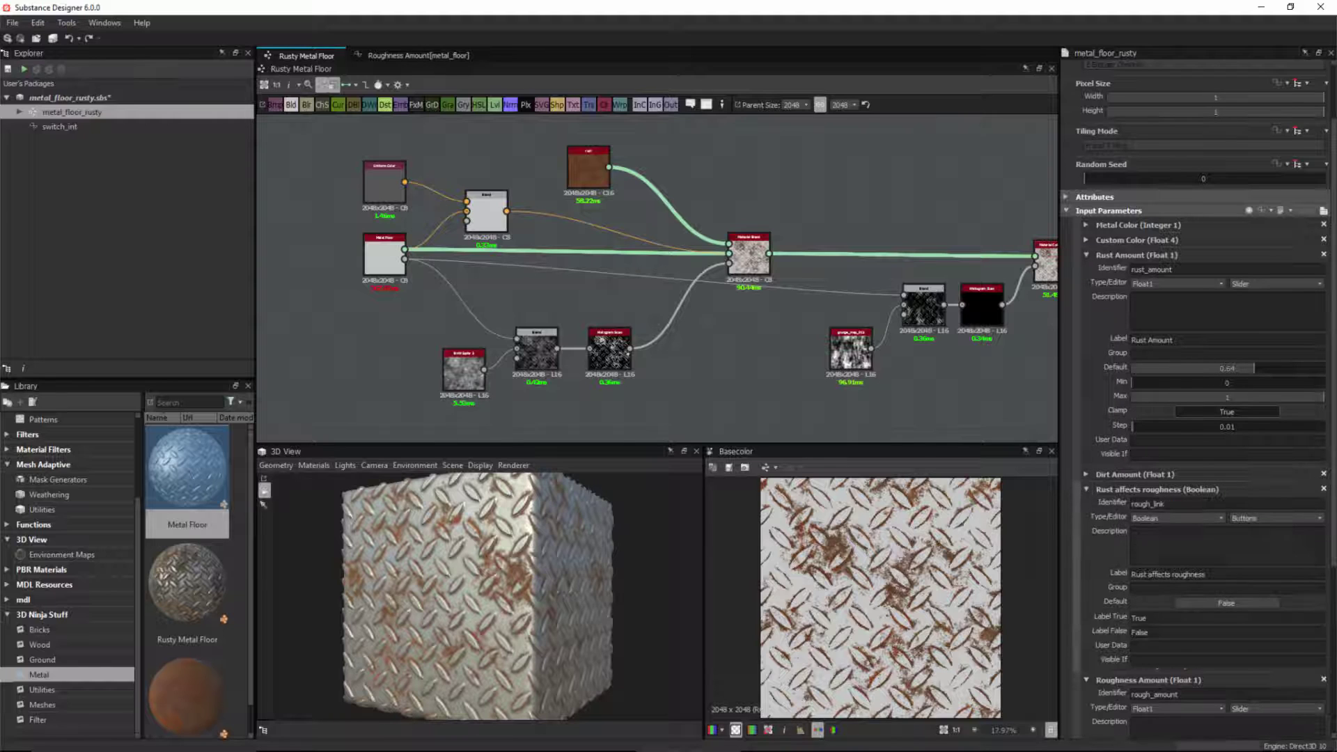
left_click(1236, 607)
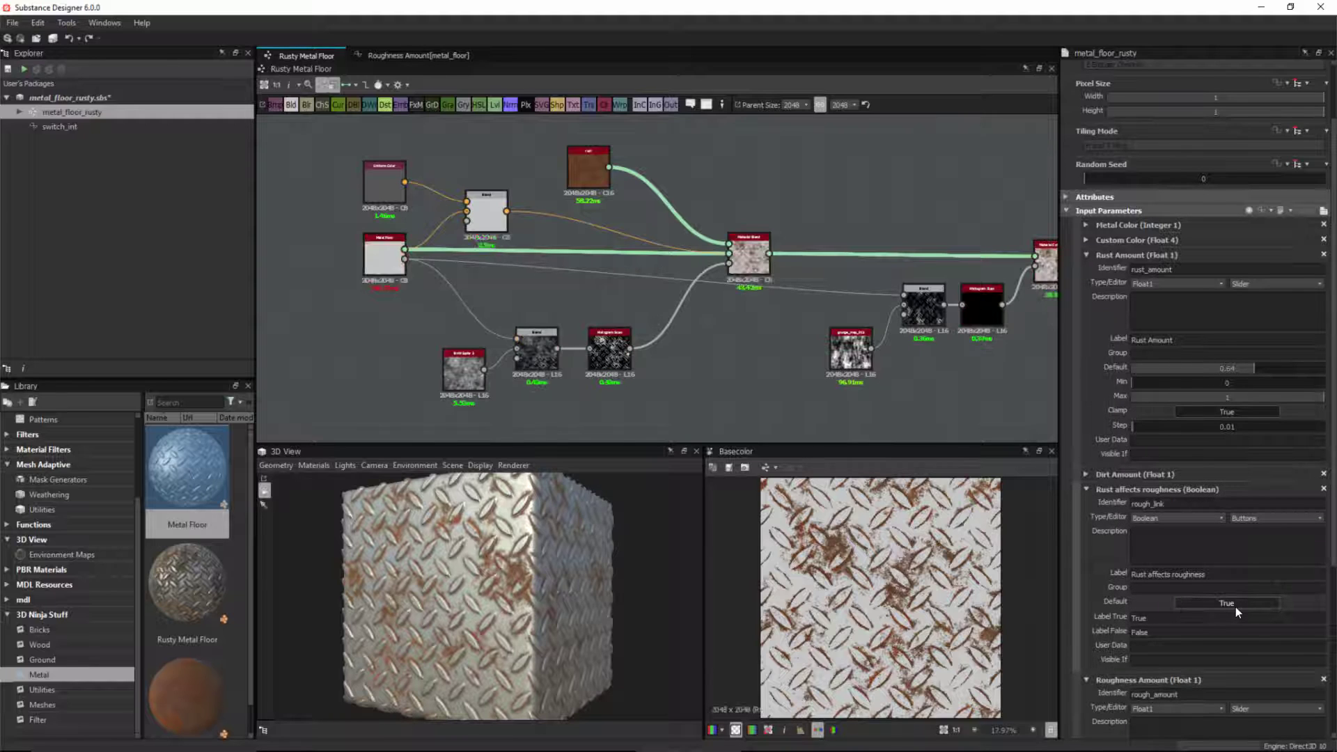
left_click(1293, 369)
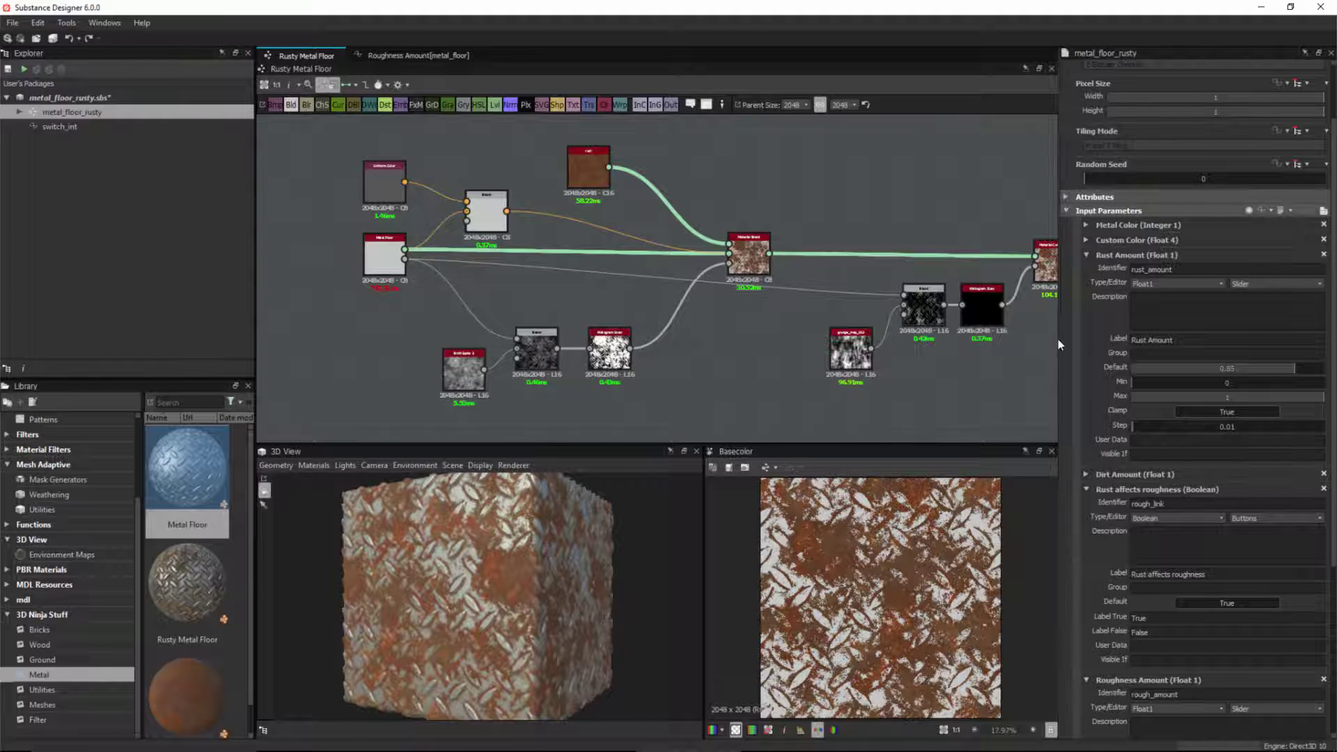
Preview the input parameters with Roughness Amount at 0.26 and Rust affects roughness set to False, and return to parameter editing.
left_click_drag(1059, 340, 1014, 339)
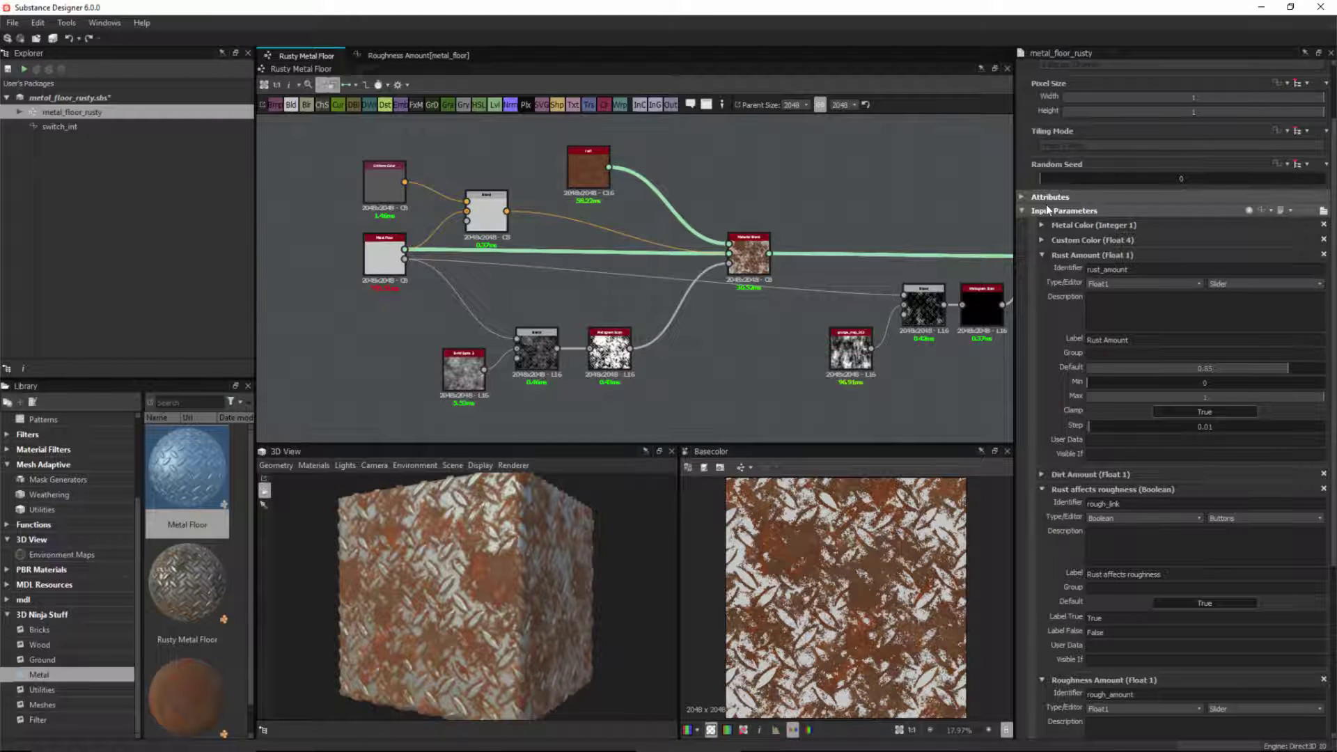
left_click(1324, 211)
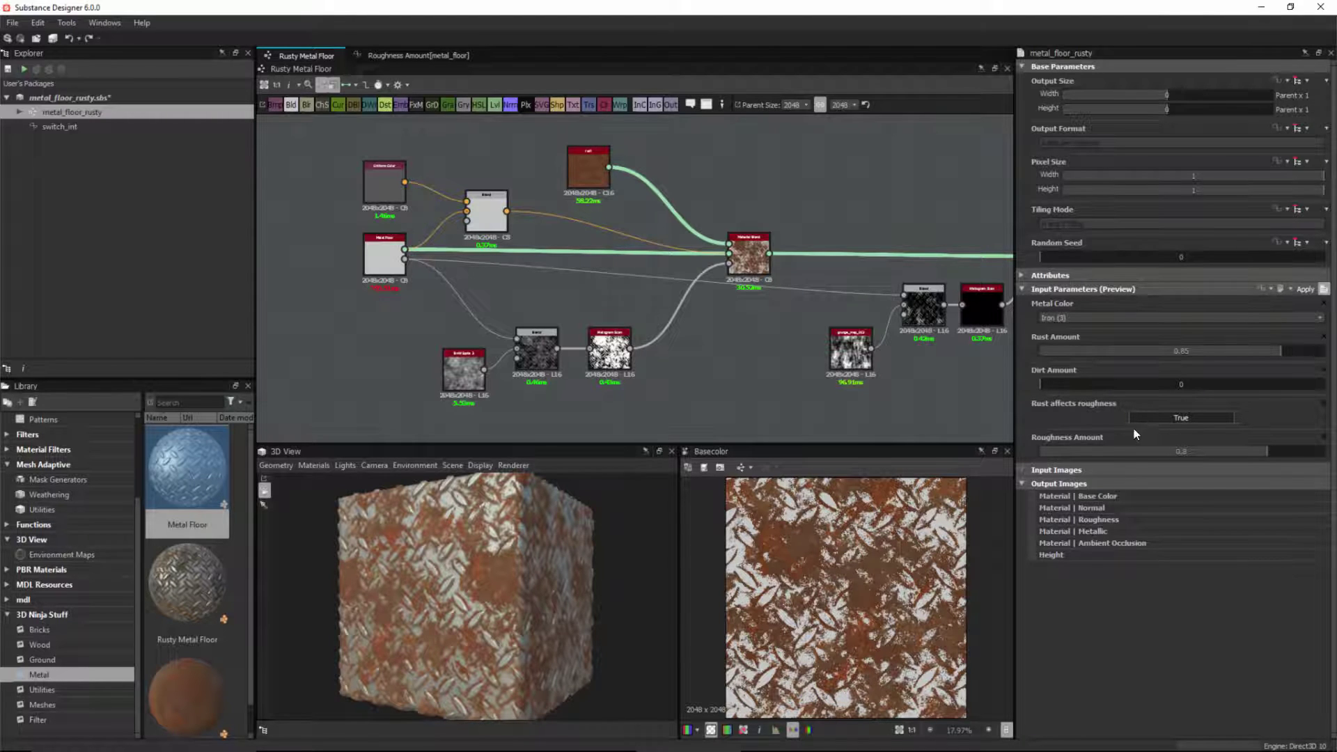
left_click_drag(1245, 454, 1113, 451)
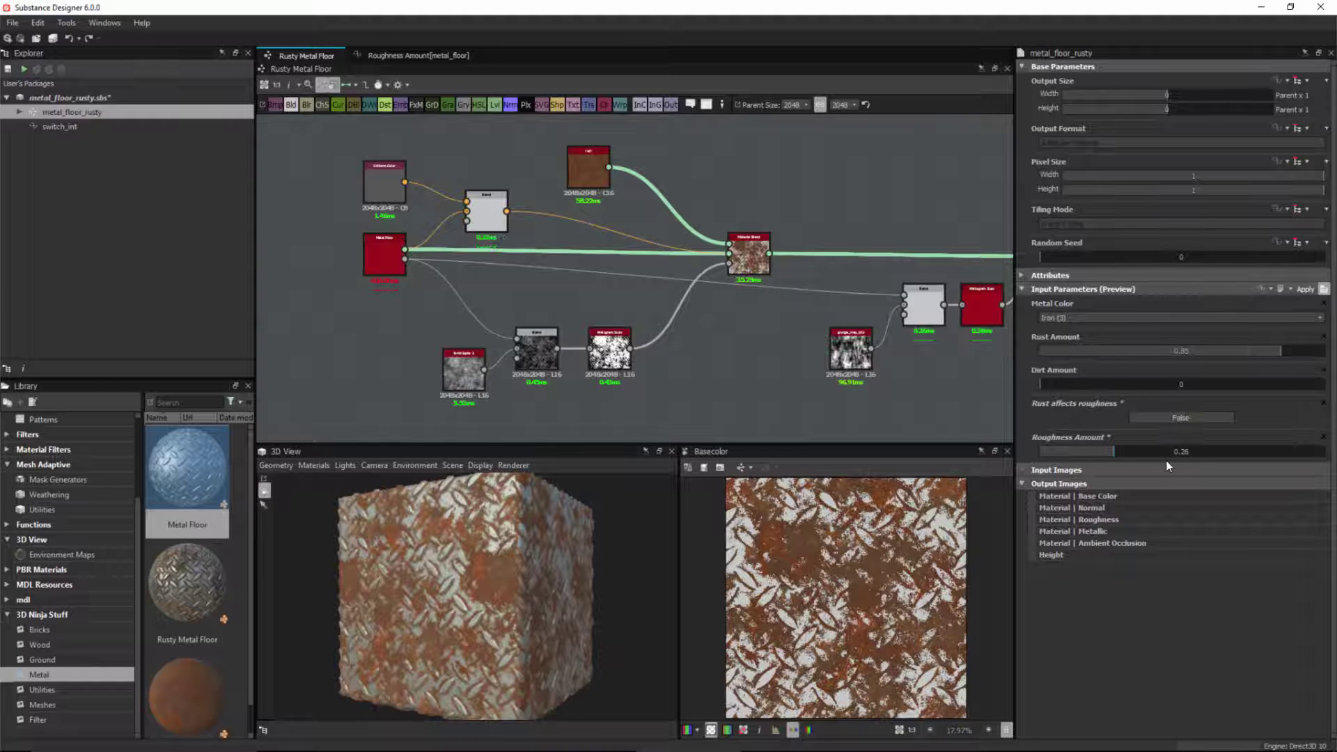
left_click(1195, 420)
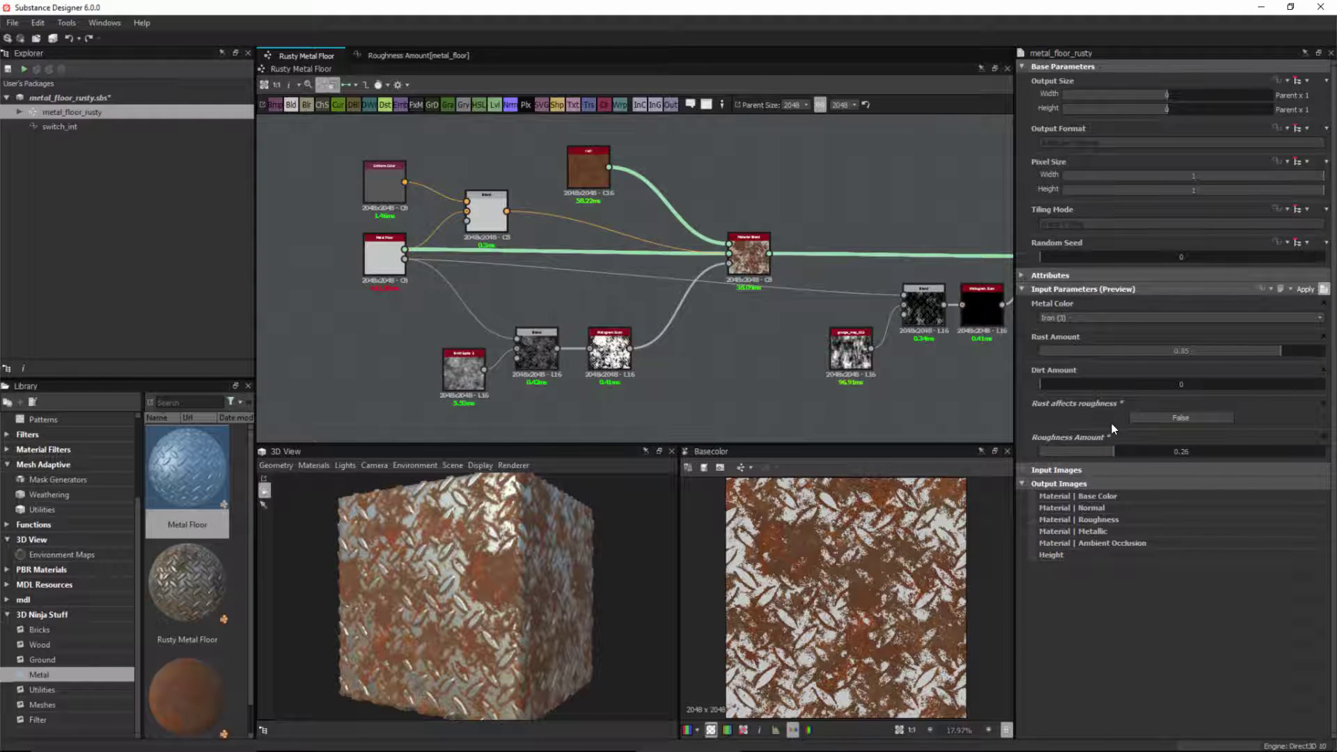
left_click(1324, 289)
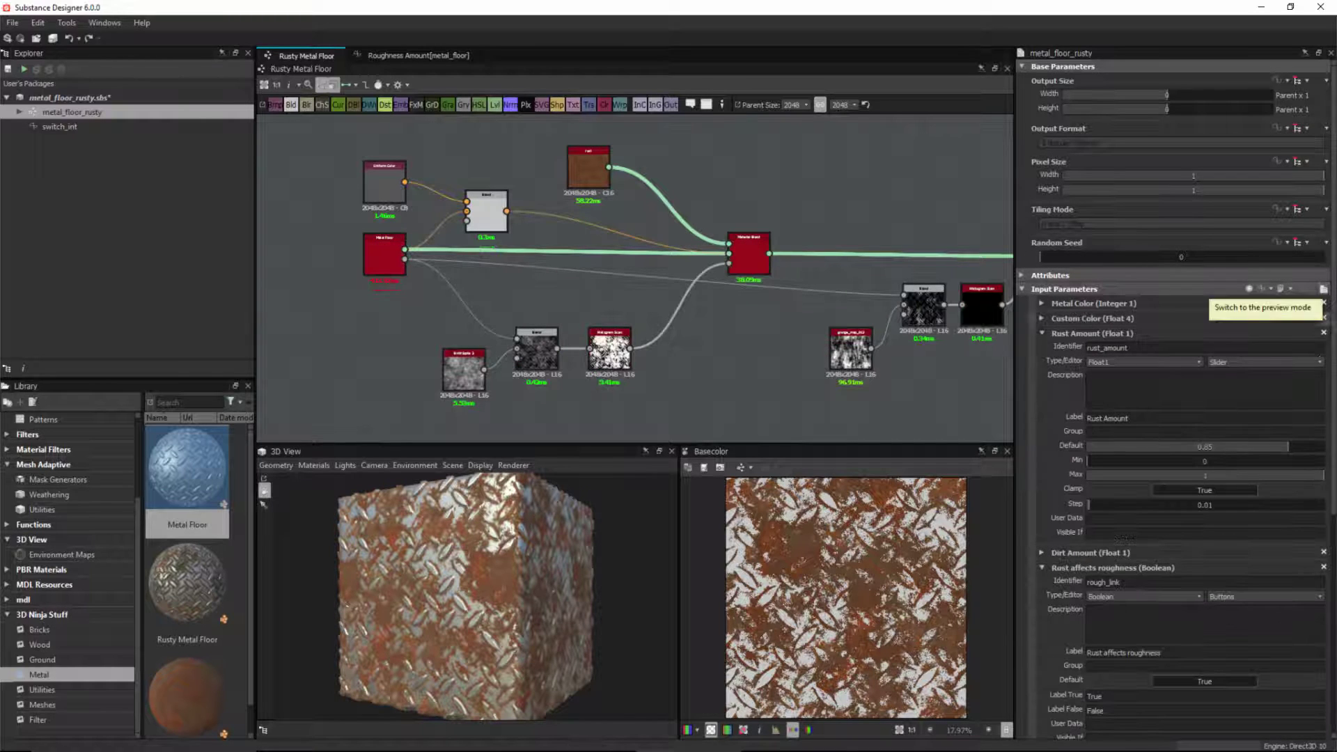
Copy the rough_link identifier of the Rust affects roughness parameter and collapse the expanded rust parameters.
left_click(1042, 333)
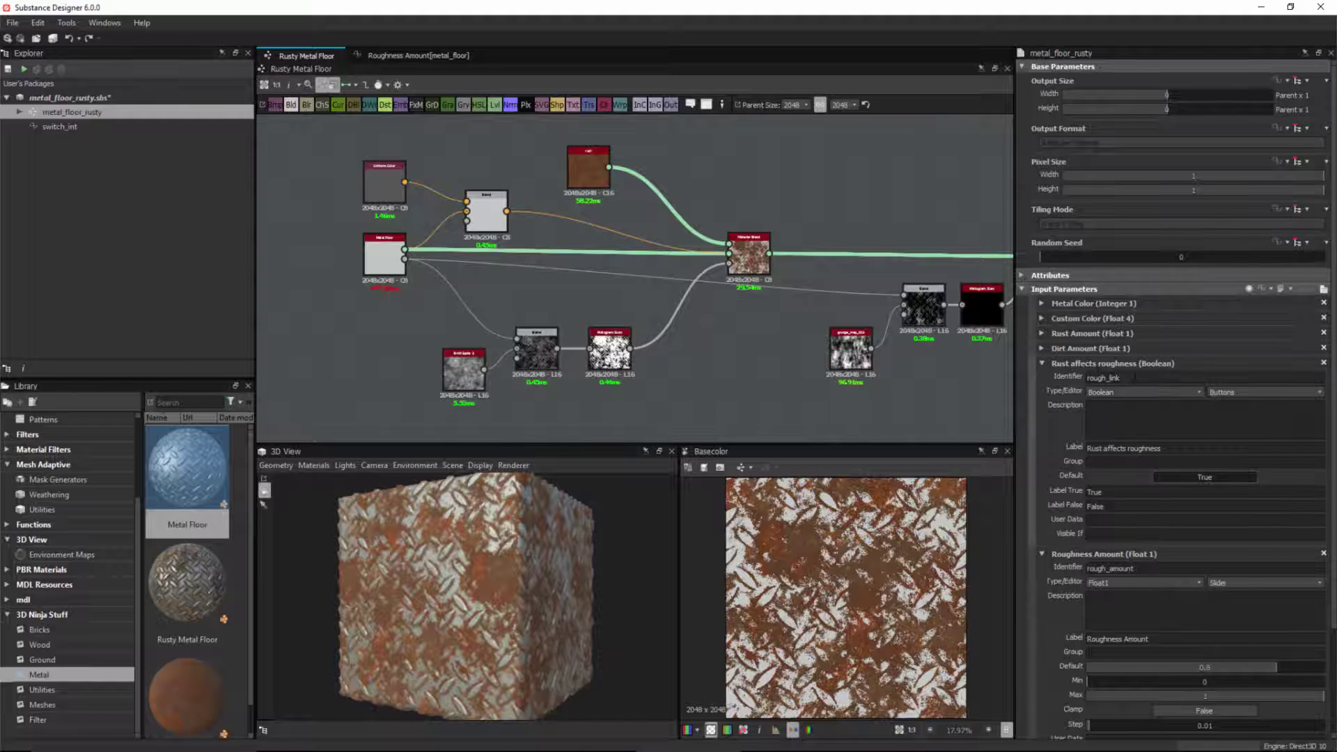
double_click(1104, 378)
left_click(1042, 364)
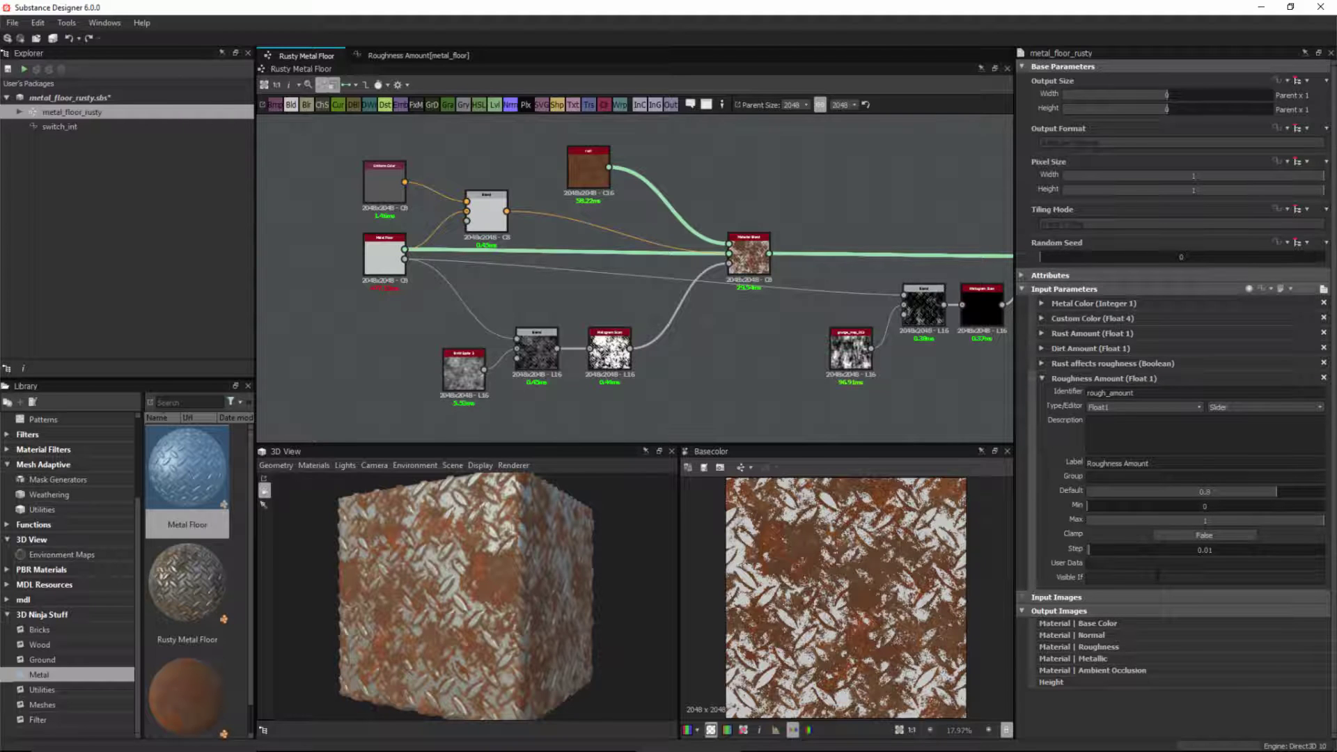
Enter input["rough_link"]=false as the Visible If condition of the Roughness Amount parameter.
type("input")
type("[\"")
type("rough_am")
type("]")
key("ctrl+a")
left_click(1212, 589)
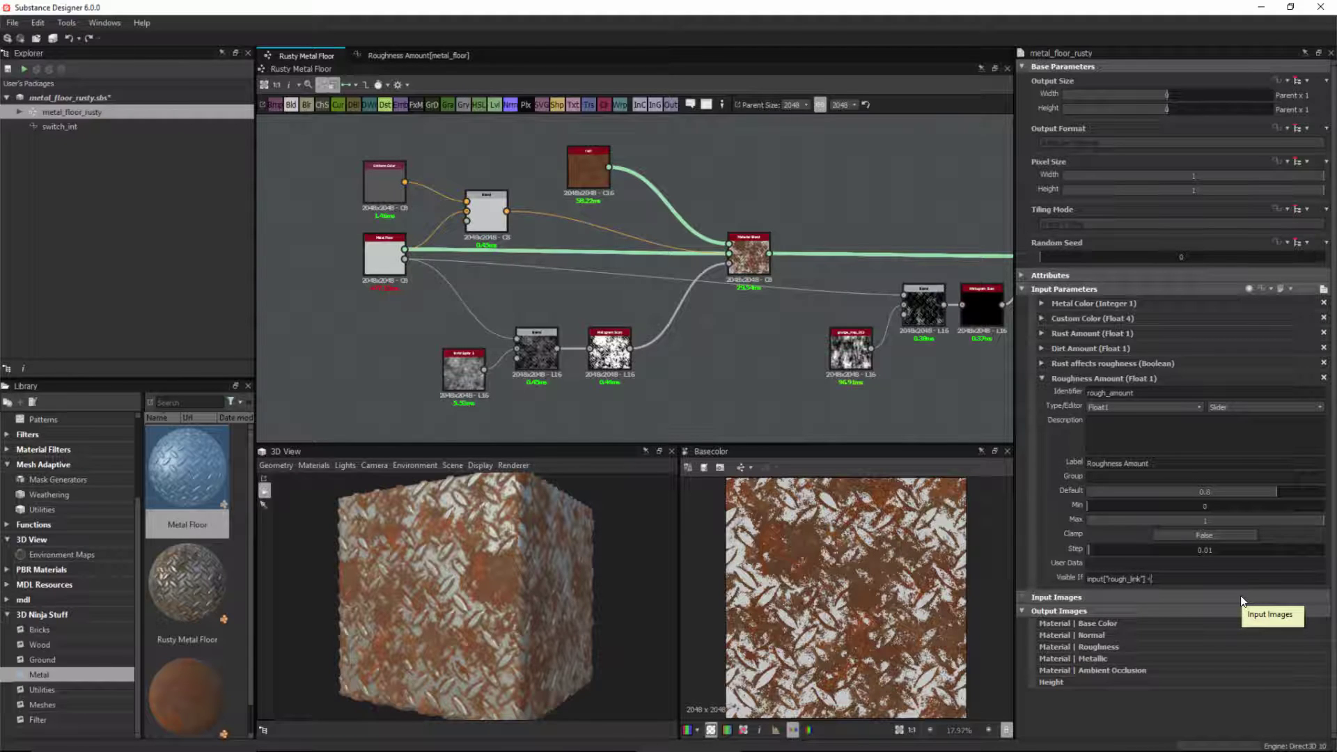
type("=false")
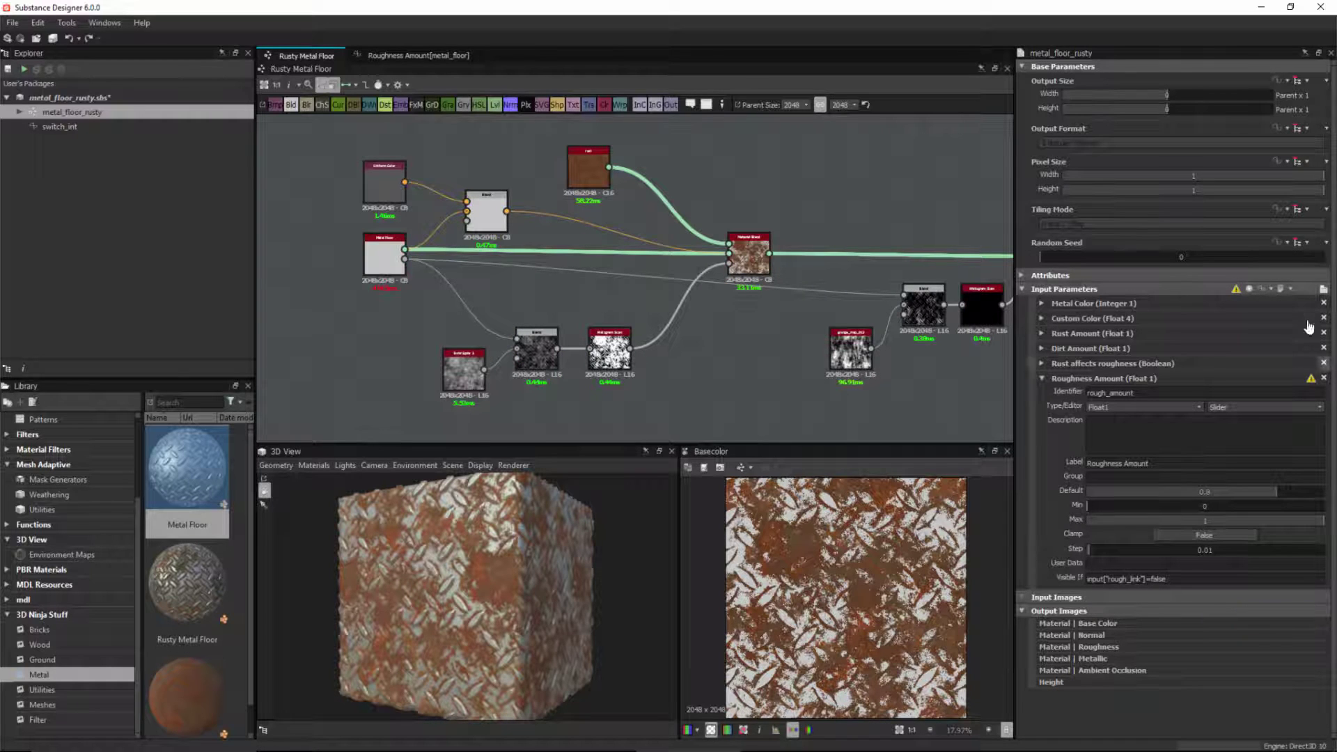
Correct the Visible If condition of Roughness Amount to input["rough_link"]==false and collapse the parameter.
mouse_move(1312, 383)
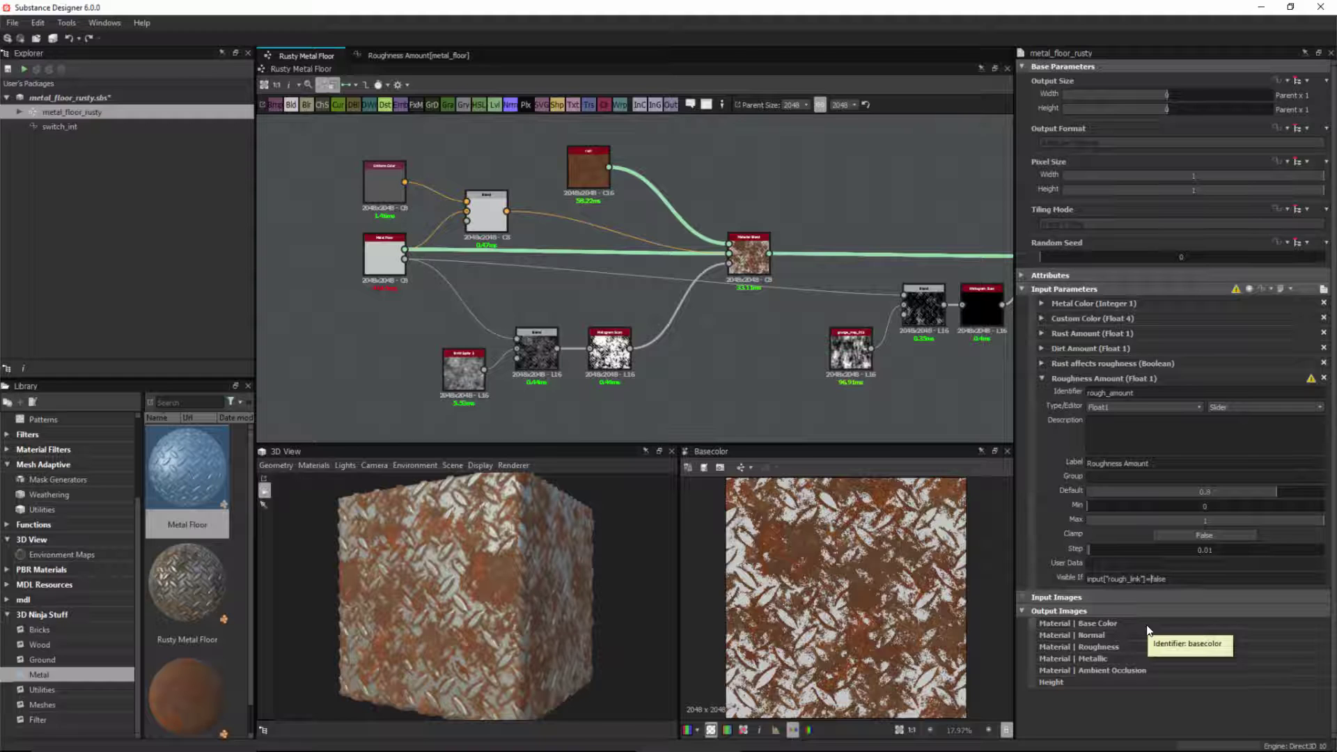
type("=")
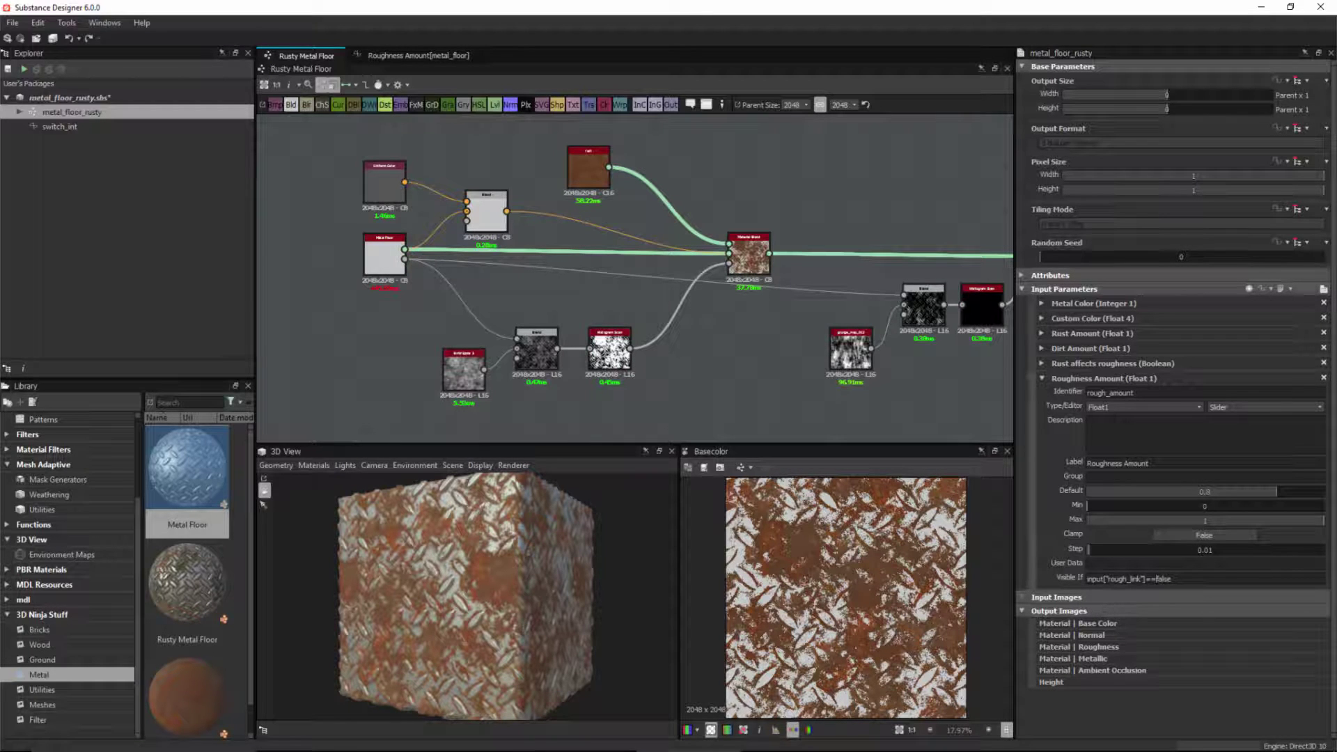
left_click(1042, 378)
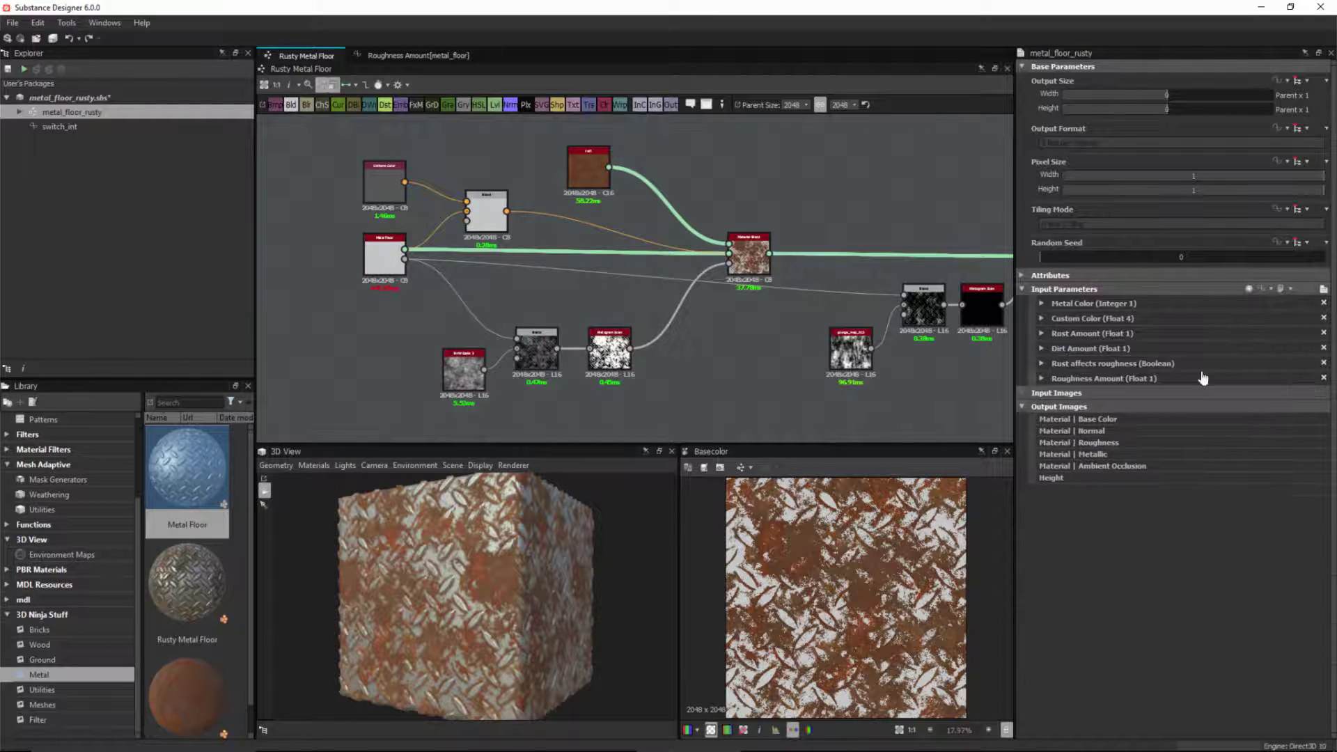
Preview the input parameters with Rust Amount at 0.24, Rust affects roughness set to False and Roughness Amount at 0.
left_click(1323, 289)
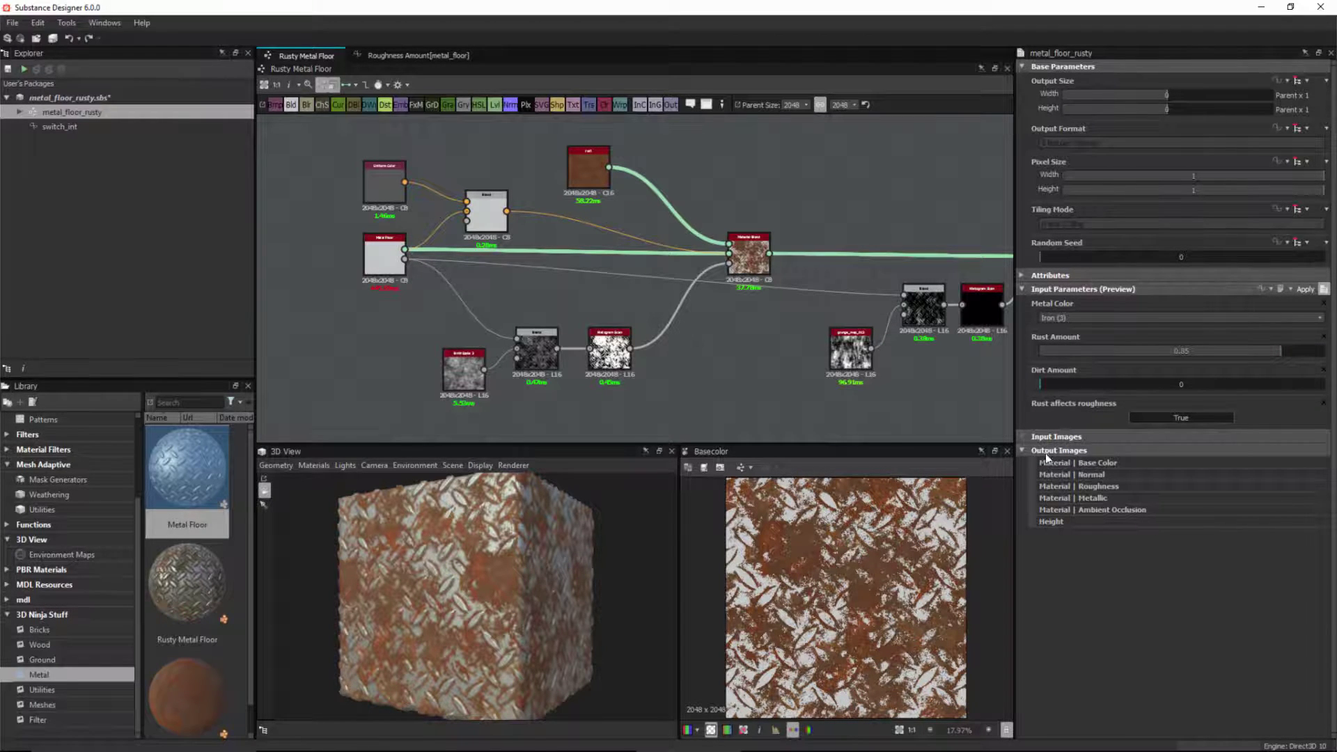
left_click(1107, 352)
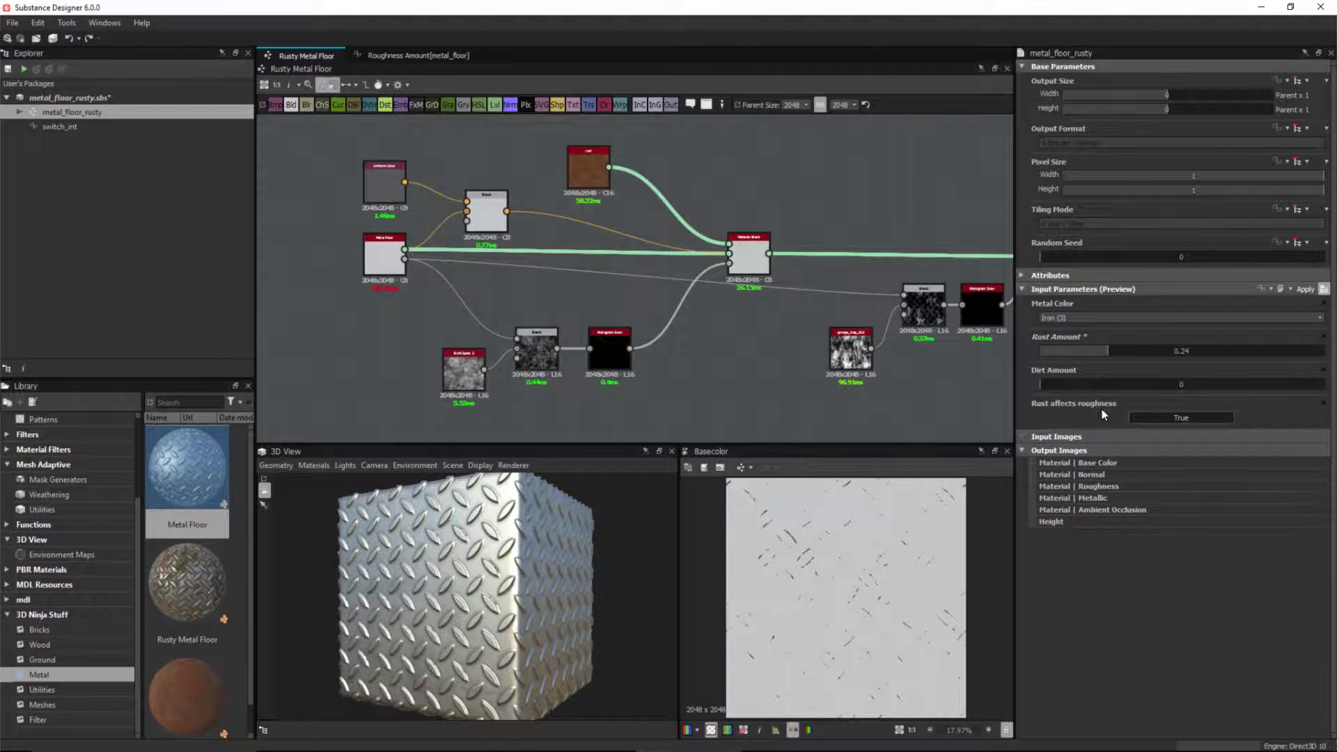
left_click(1208, 419)
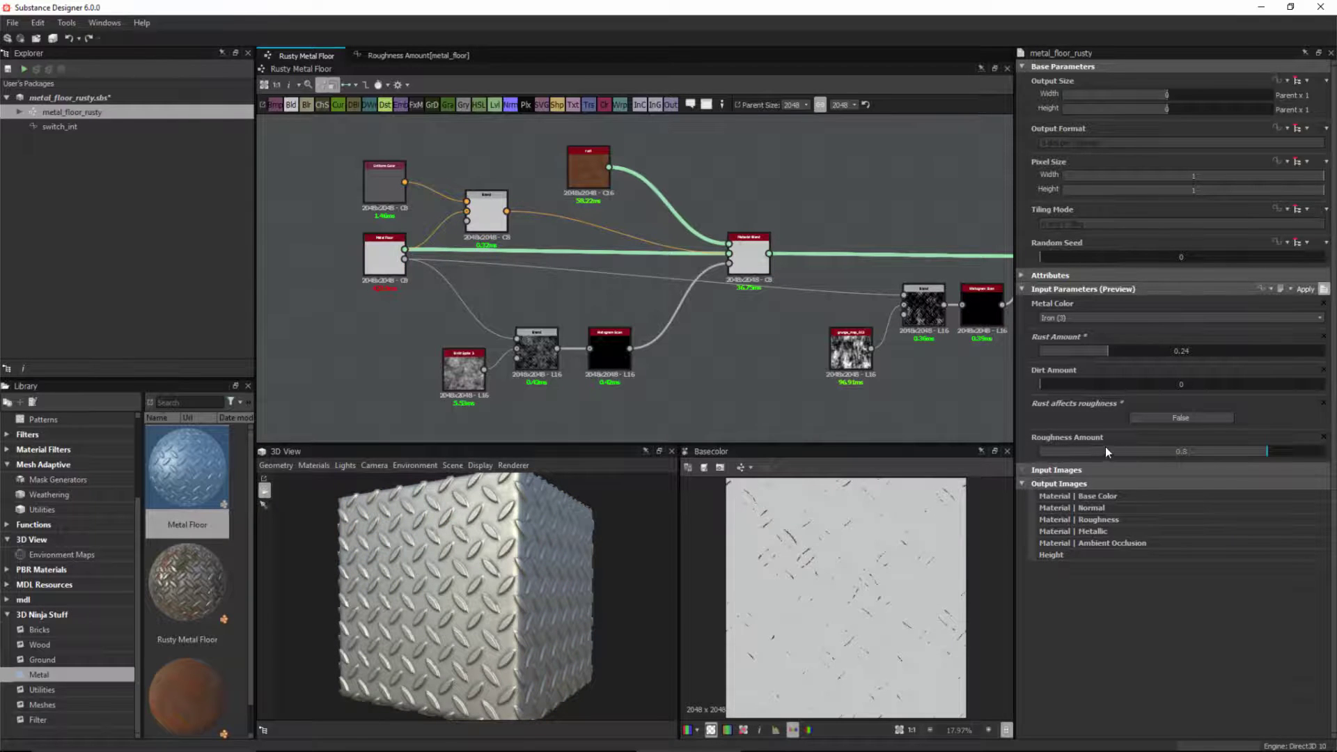
left_click_drag(1102, 452, 1017, 453)
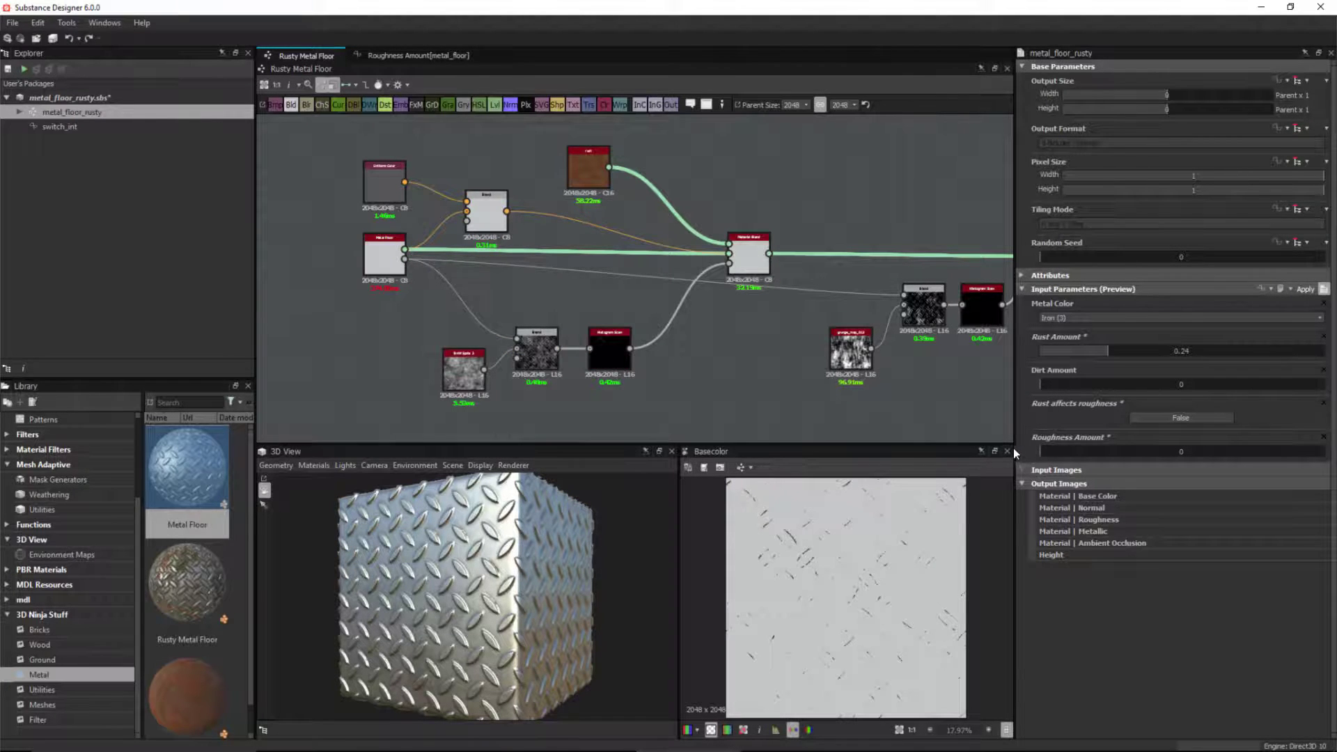
Test the preview with Rust Amount at 0.59, vary Roughness Amount, set Rust affects roughness to True, and return to parameter editing.
left_click(1206, 353)
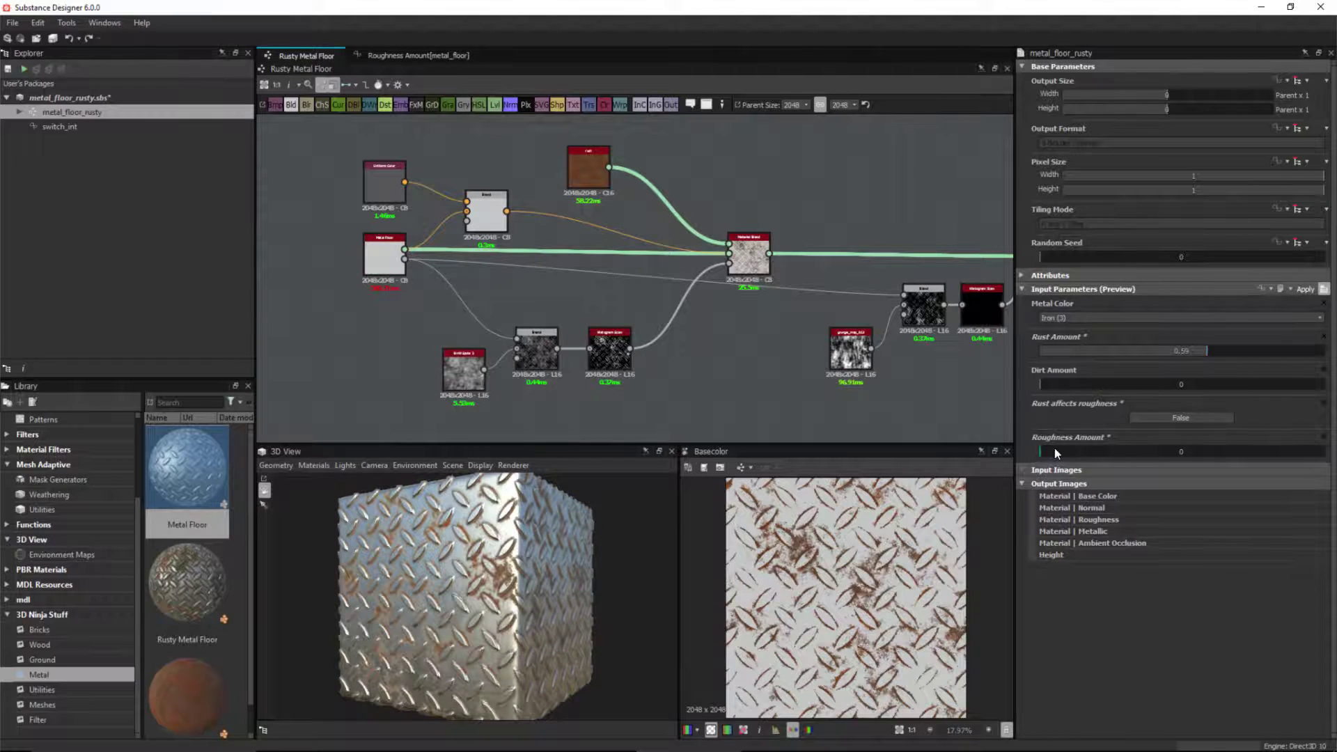
left_click_drag(1055, 451, 1070, 451)
left_click(1189, 416)
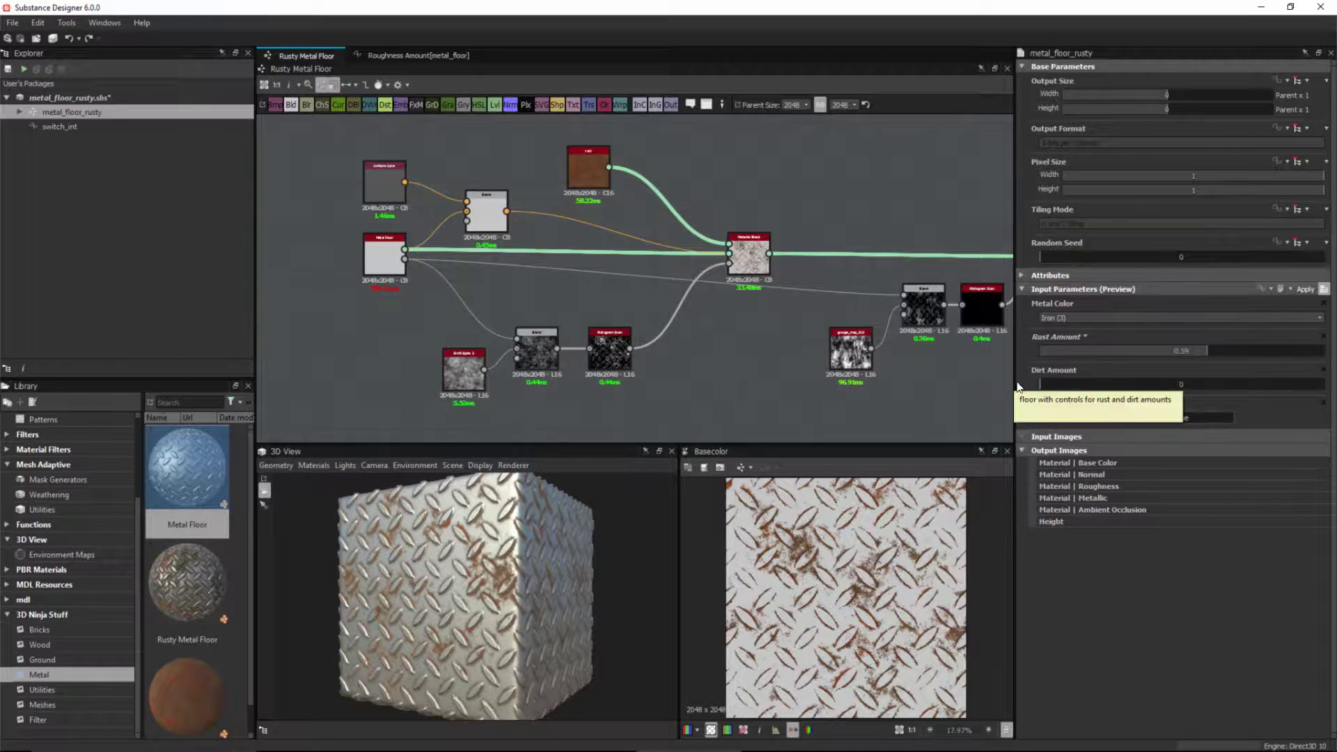
left_click(1324, 288)
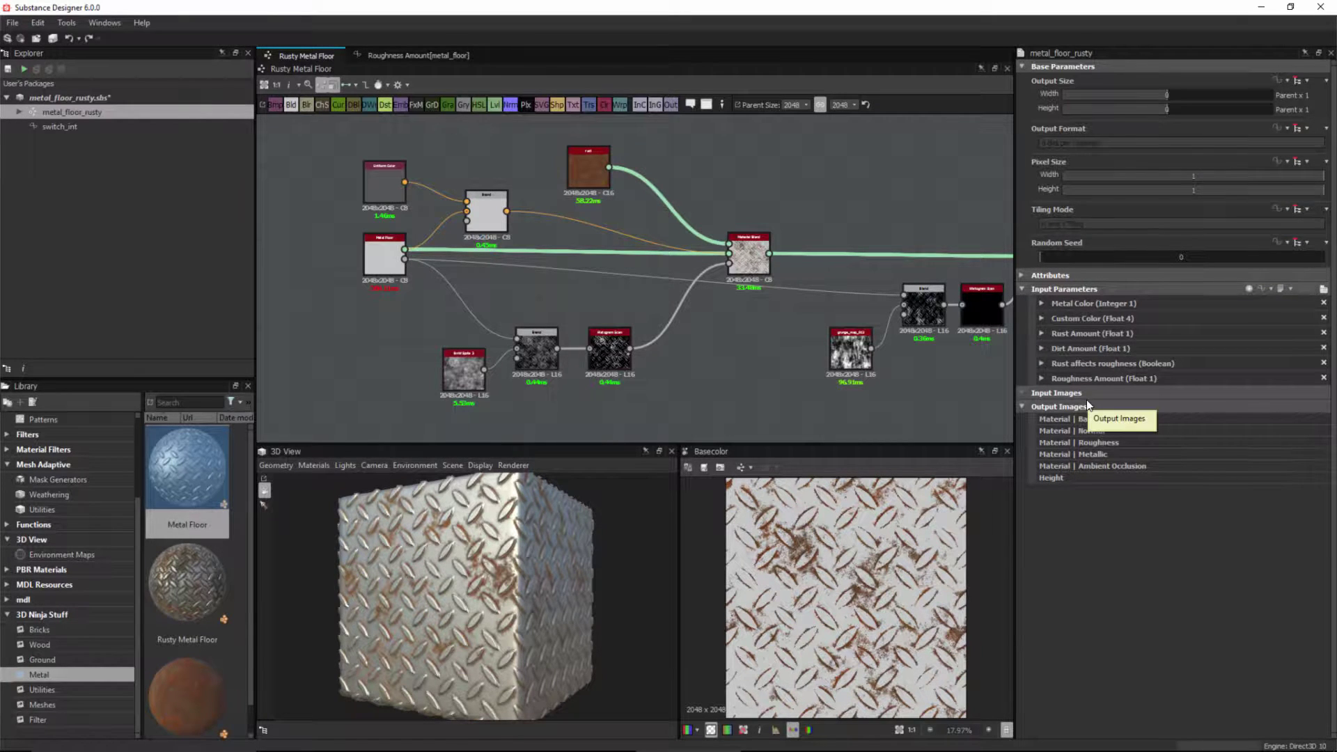
Open the Roughness Amount function graph and review its rough_link switch with the Is Enabled and Not Enabled branches.
left_click(418, 55)
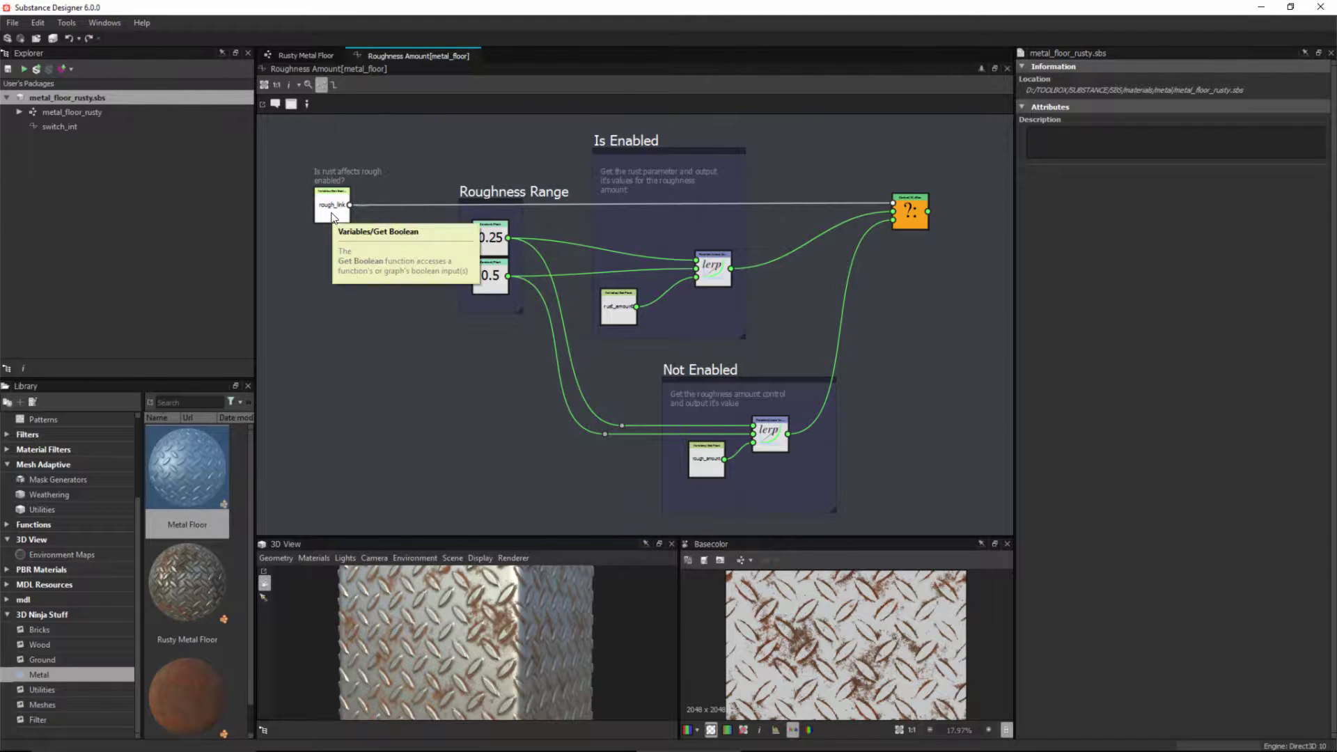
left_click_drag(854, 236, 687, 344)
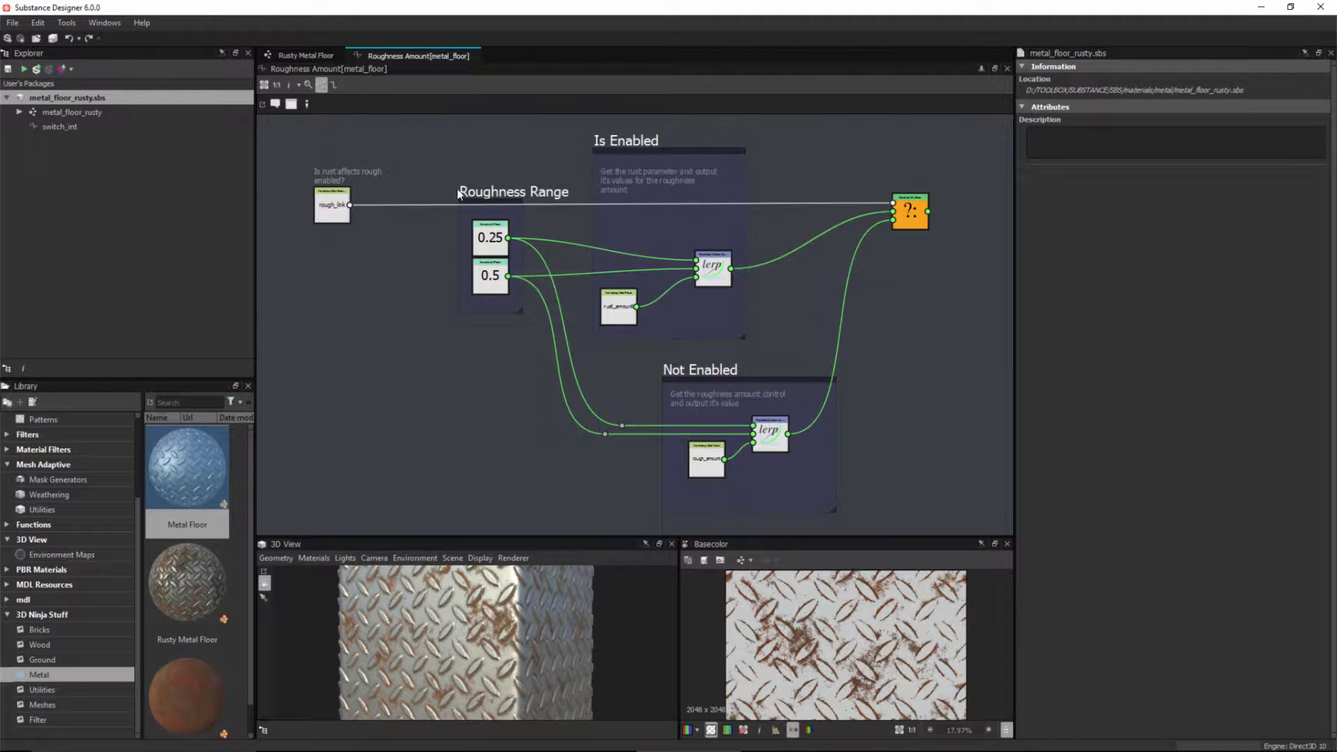